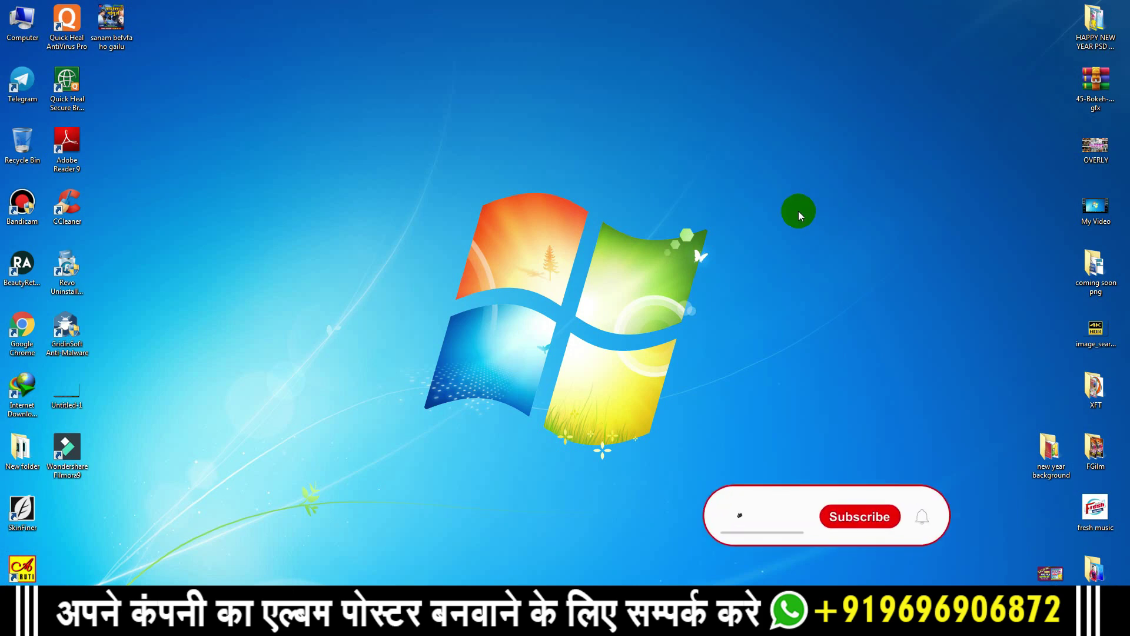
right_click(874, 159)
left_click(916, 193)
right_click(941, 180)
left_click(959, 213)
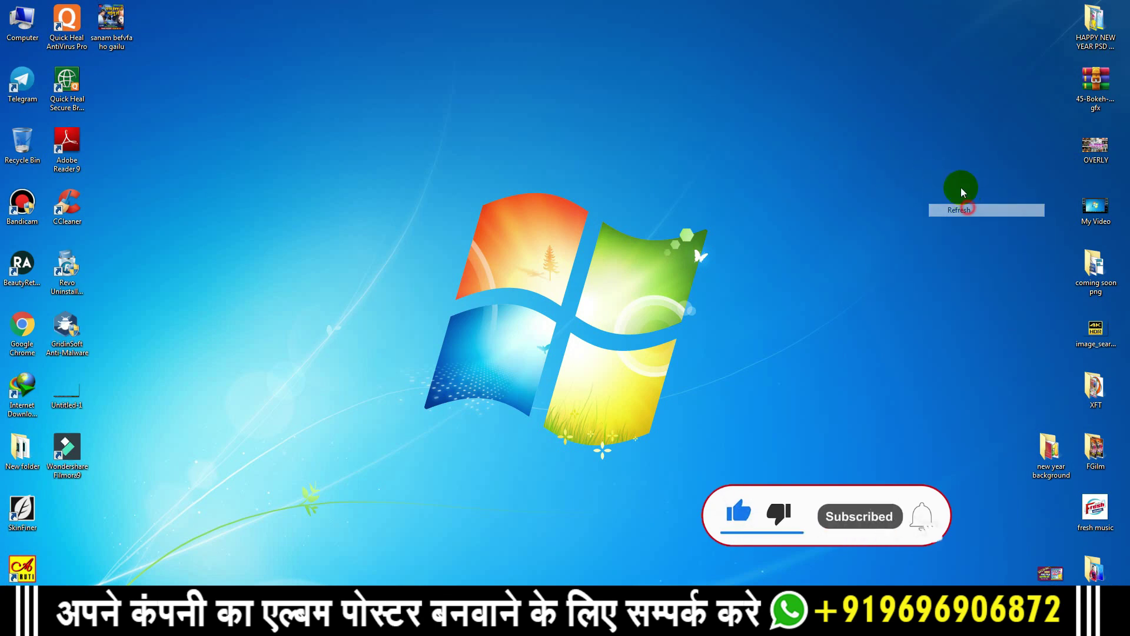
right_click(961, 187)
left_click(981, 219)
right_click(975, 199)
left_click(985, 221)
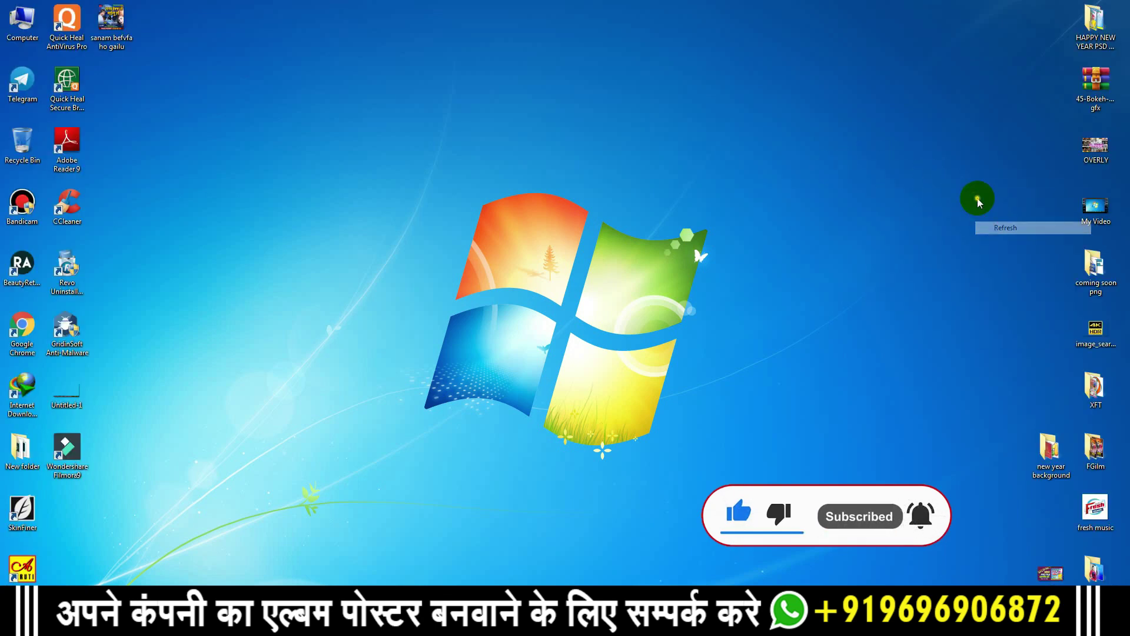
right_click(979, 203)
left_click(998, 231)
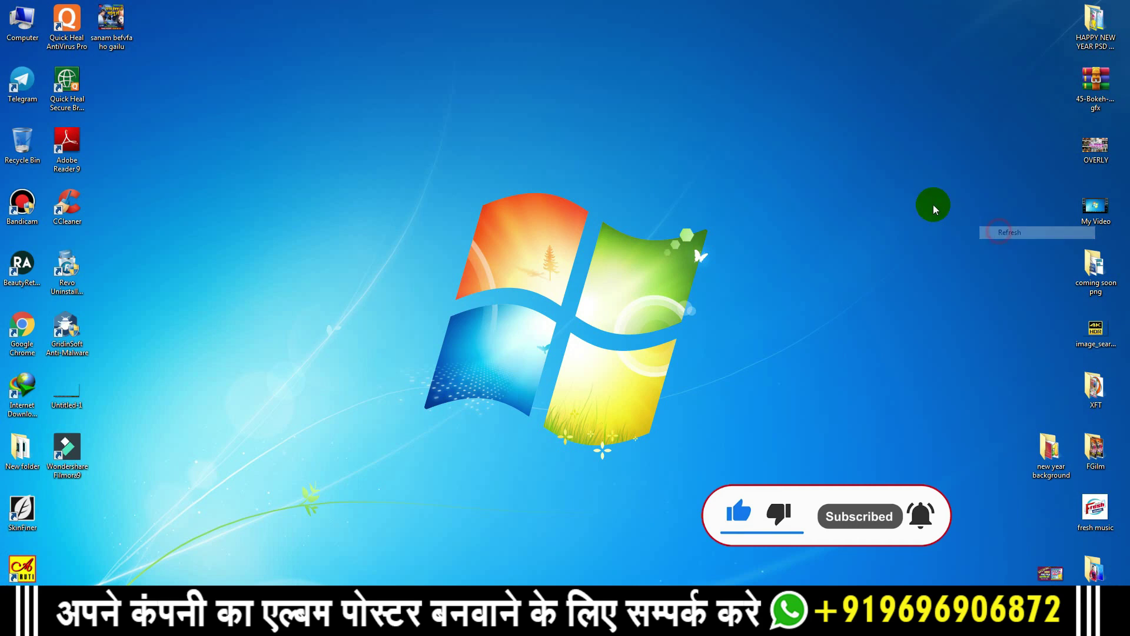
right_click(122, 150)
left_click(150, 189)
left_click(145, 181)
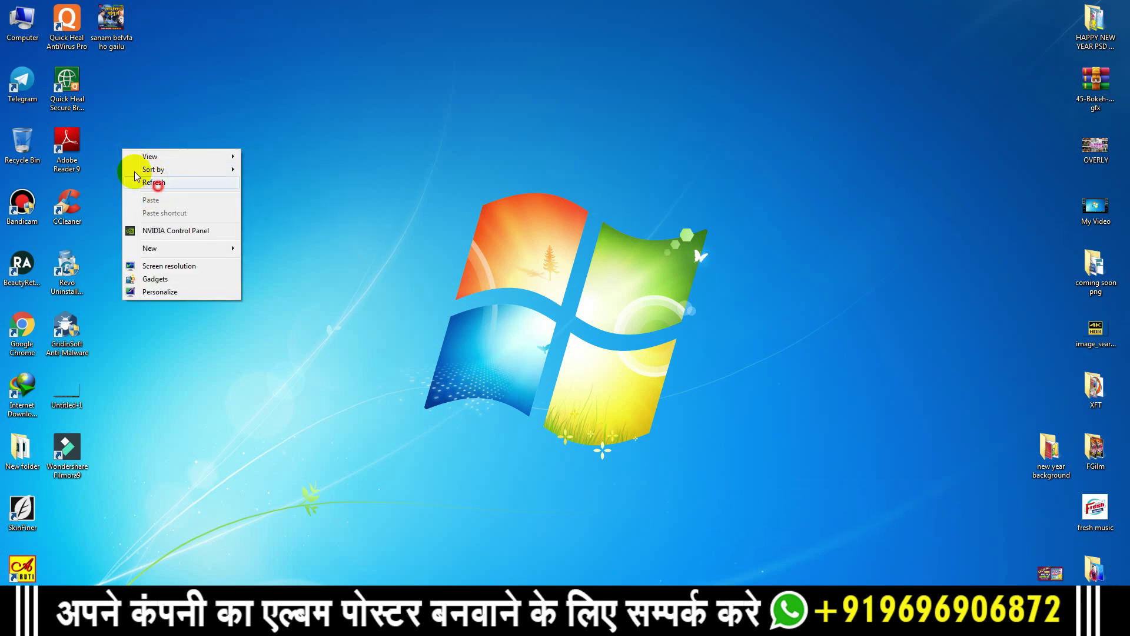
right_click(106, 145)
left_click(137, 182)
right_click(124, 146)
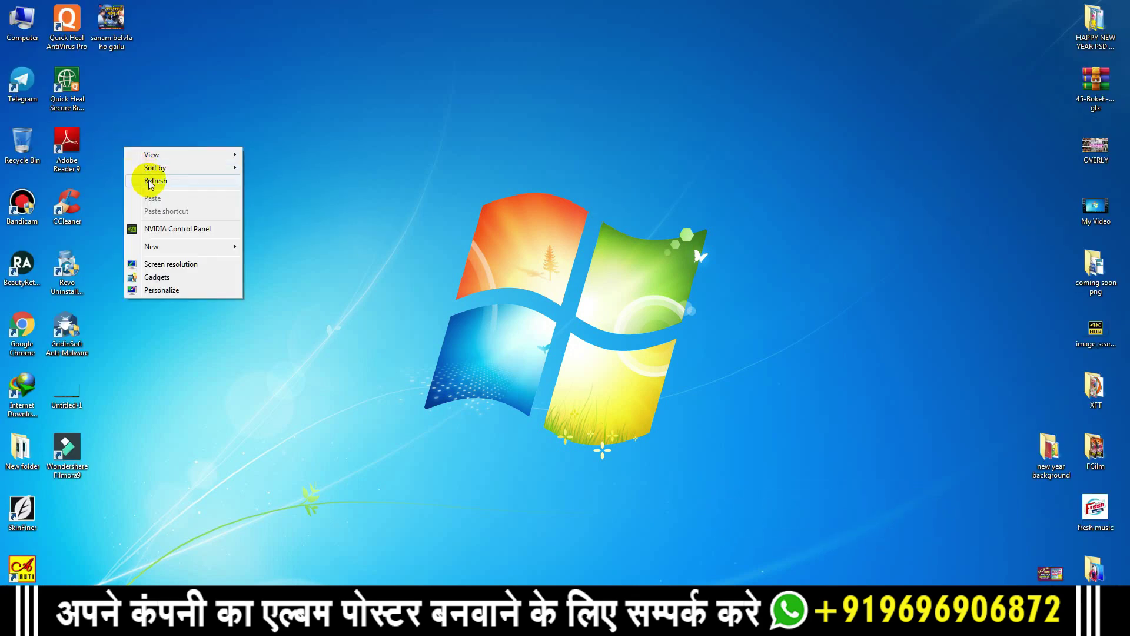
left_click(148, 180)
right_click(116, 117)
left_click(142, 156)
right_click(120, 114)
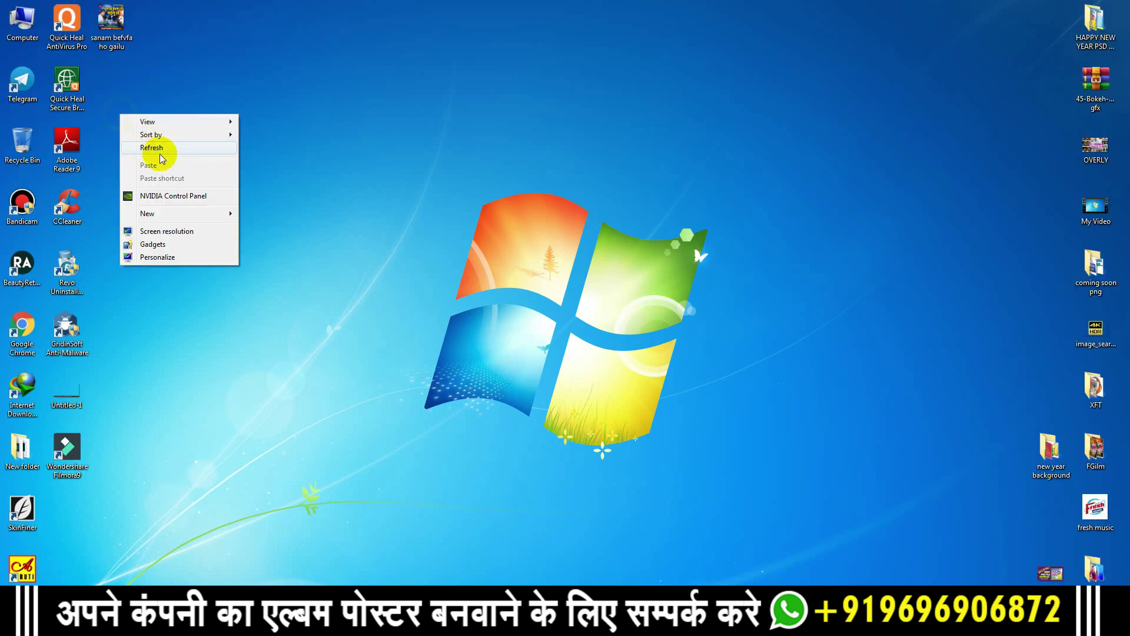
left_click(150, 154)
right_click(130, 126)
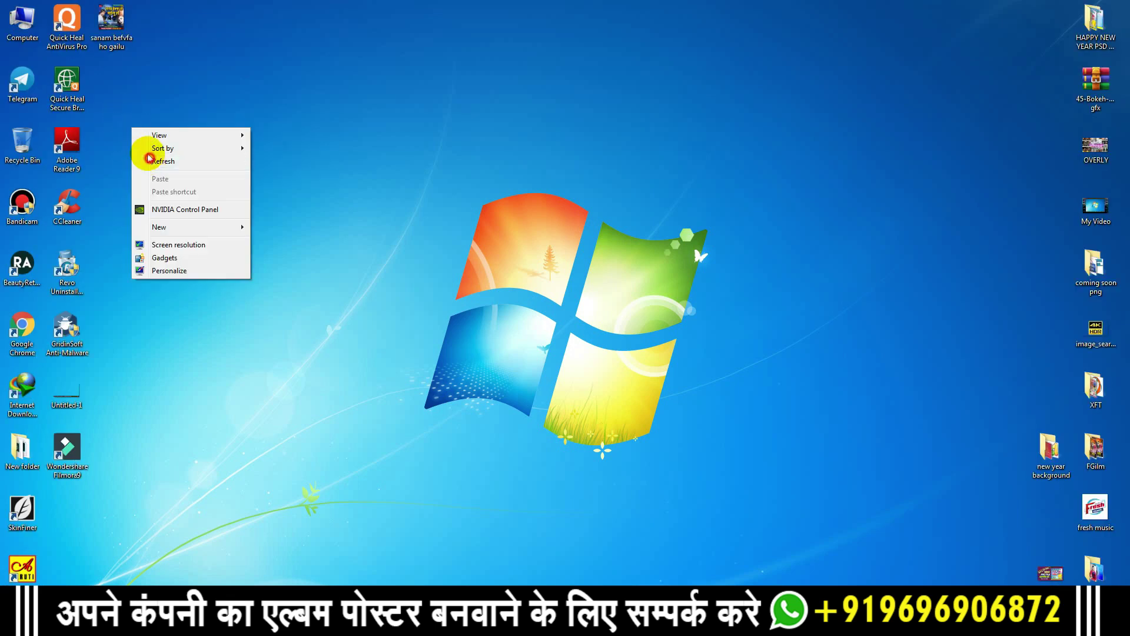
left_click(151, 158)
right_click(130, 142)
left_click(154, 180)
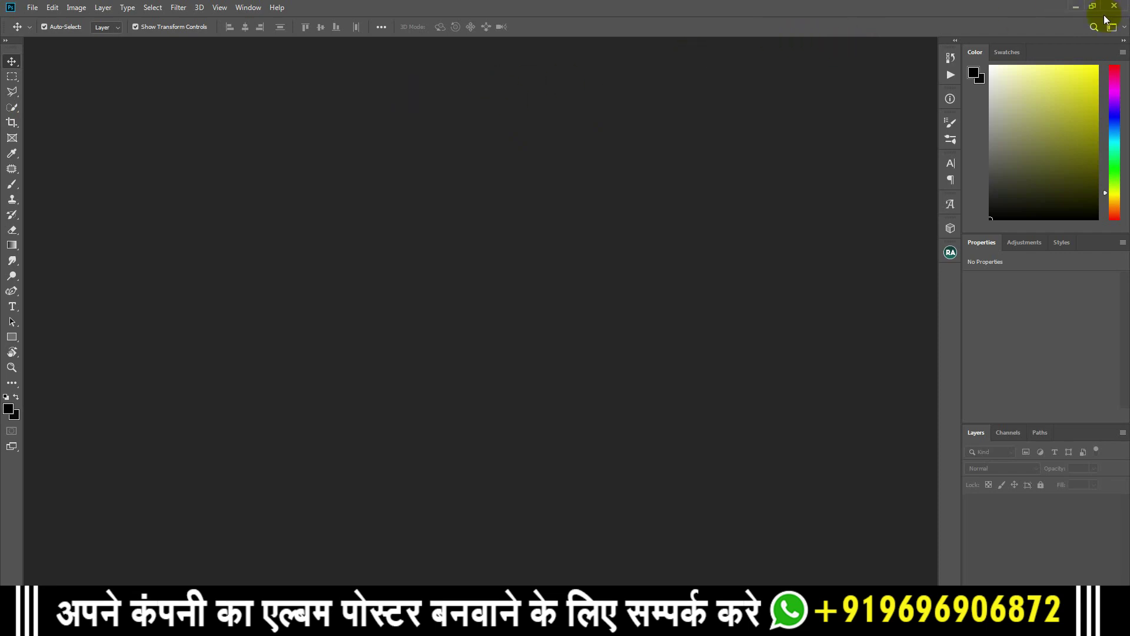
- Switch from Photoshop to the desktop and open the HAPPY NEW YEAR PSD PNG folder
left_click(1075, 7)
double_click(1094, 23)
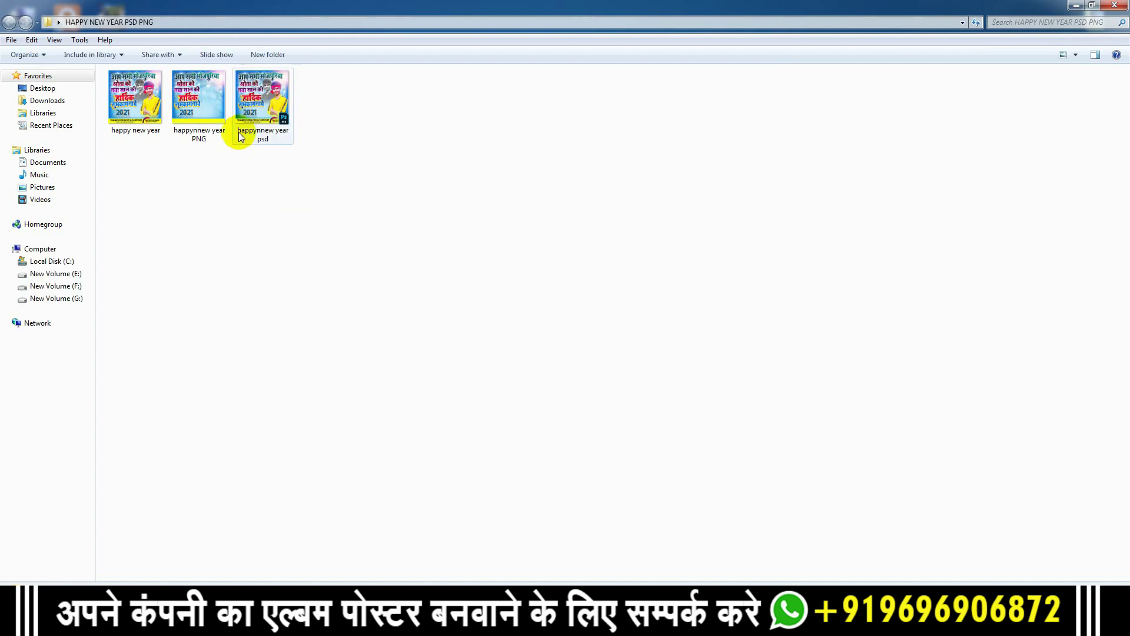
left_click(380, 110)
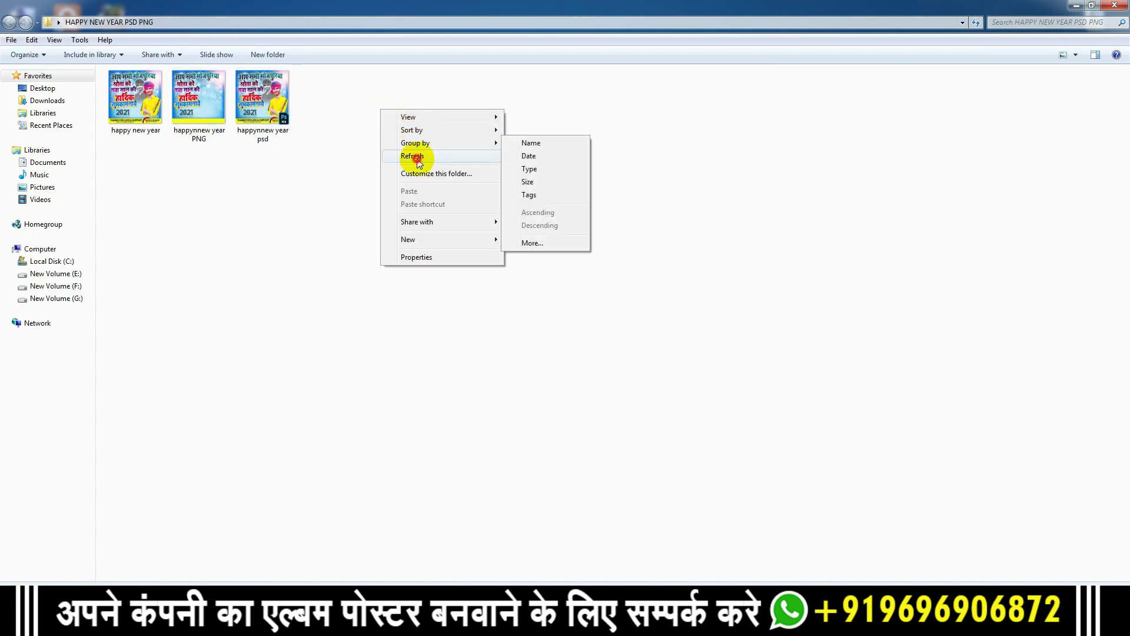
left_click(275, 130)
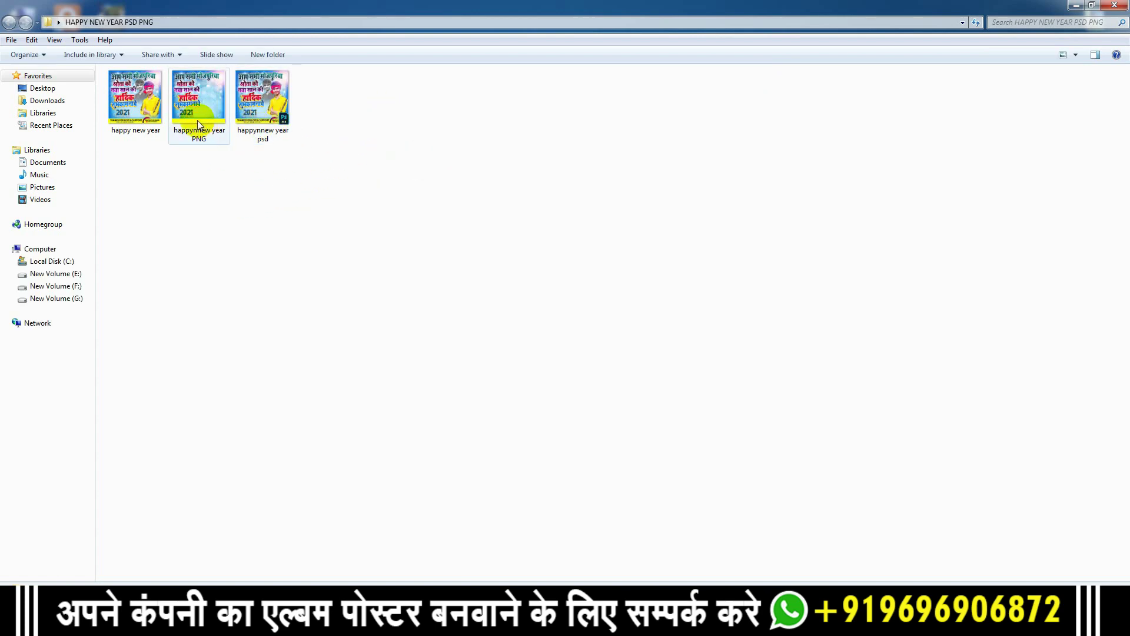
left_click(139, 131)
mouse_move(280, 98)
mouse_move(160, 121)
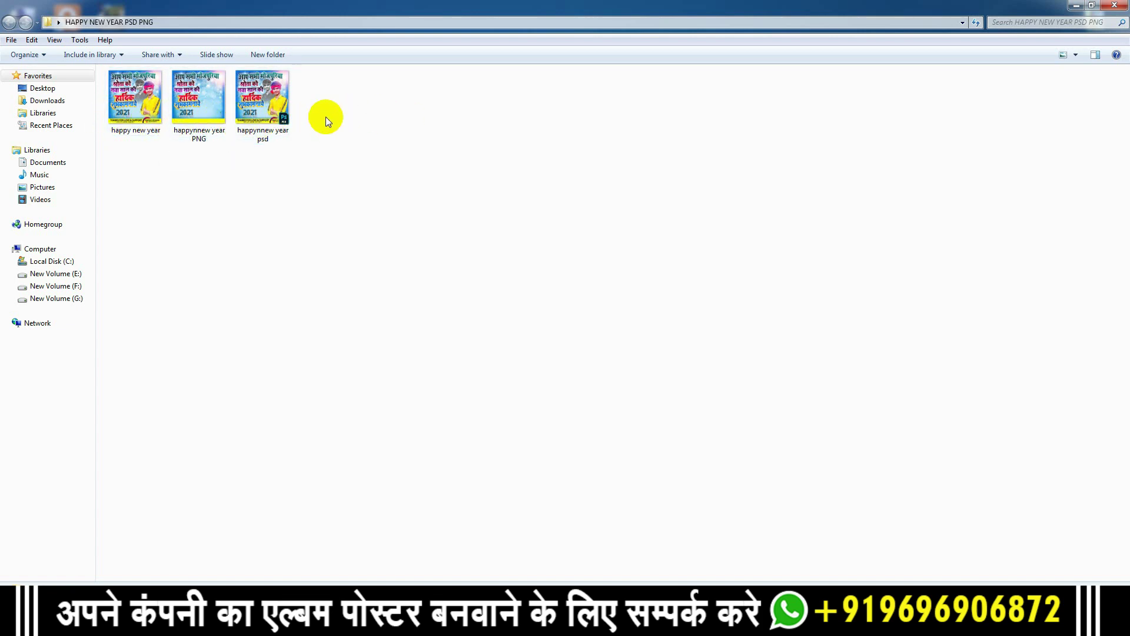
- Check the combined properties of the three files in the HAPPY NEW YEAR PSD PNG folder
left_click_drag(324, 105, 76, 104)
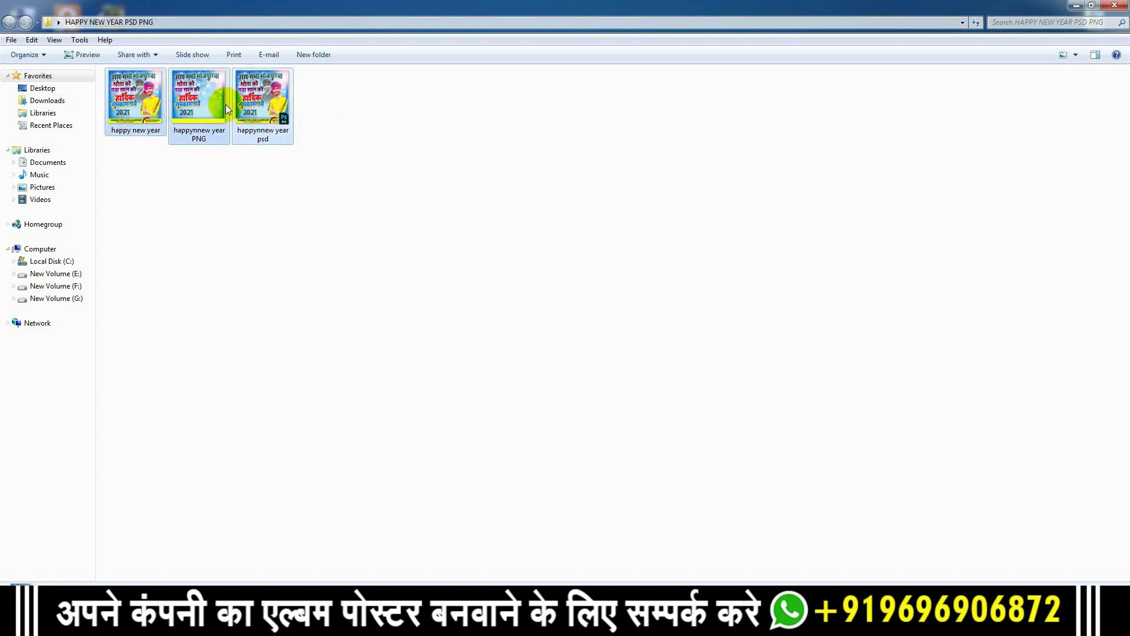
right_click(246, 92)
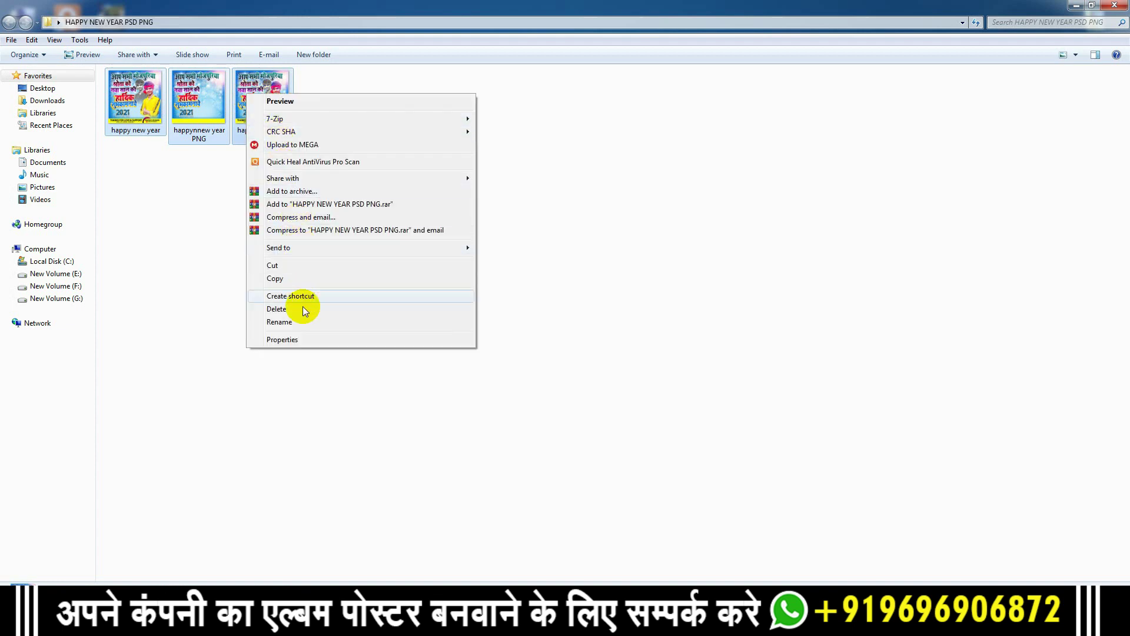
left_click(300, 336)
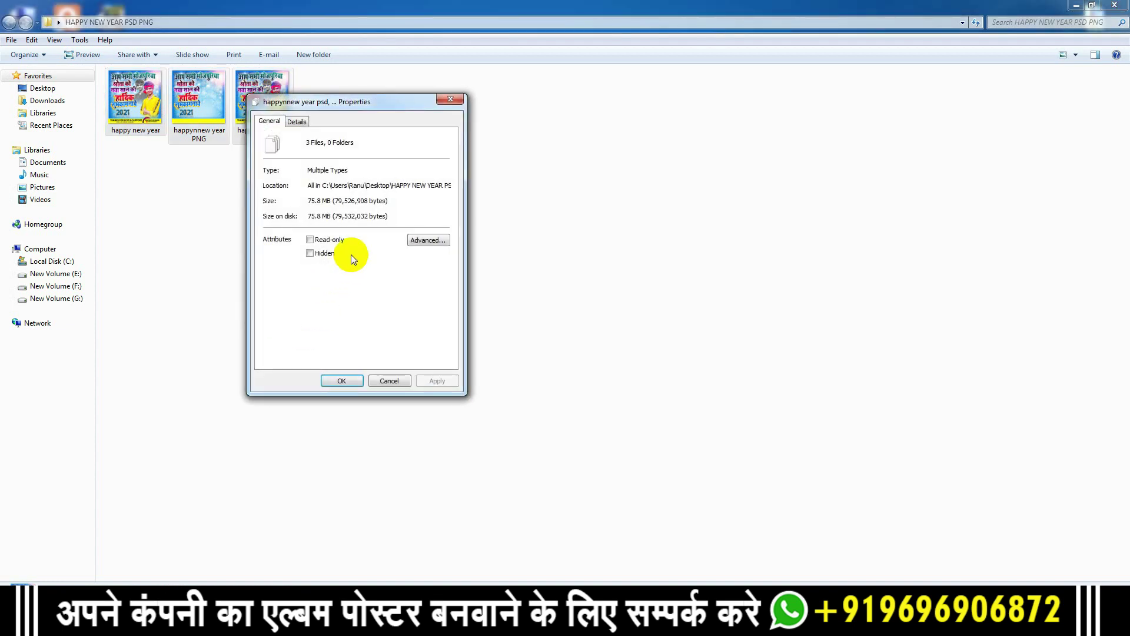
left_click(451, 100)
right_click(478, 109)
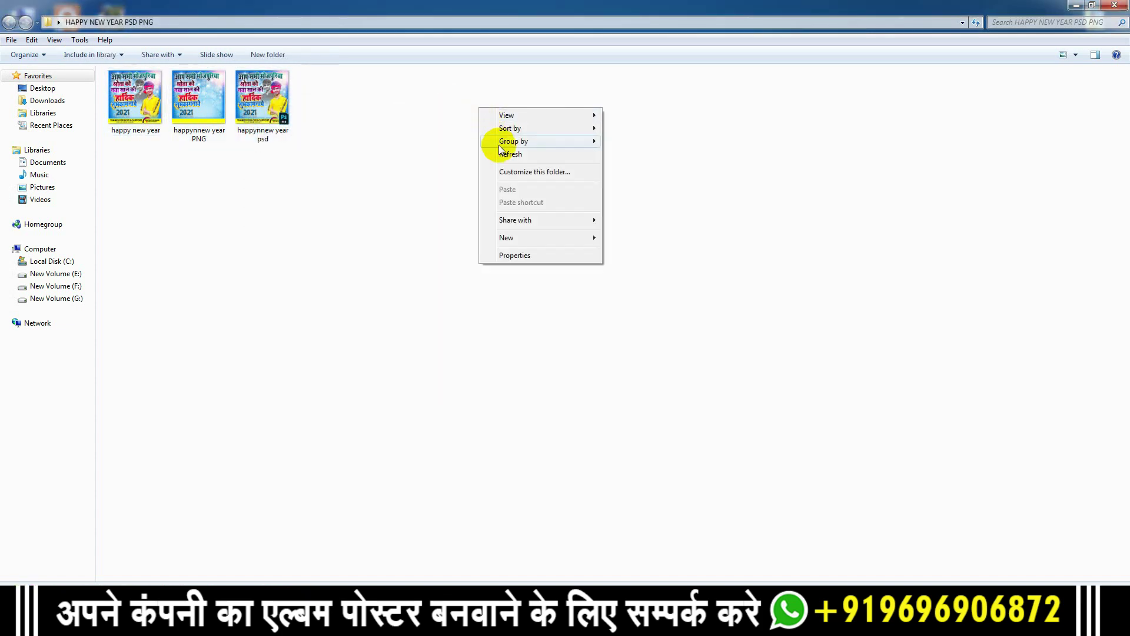
left_click(500, 153)
right_click(483, 130)
left_click(507, 177)
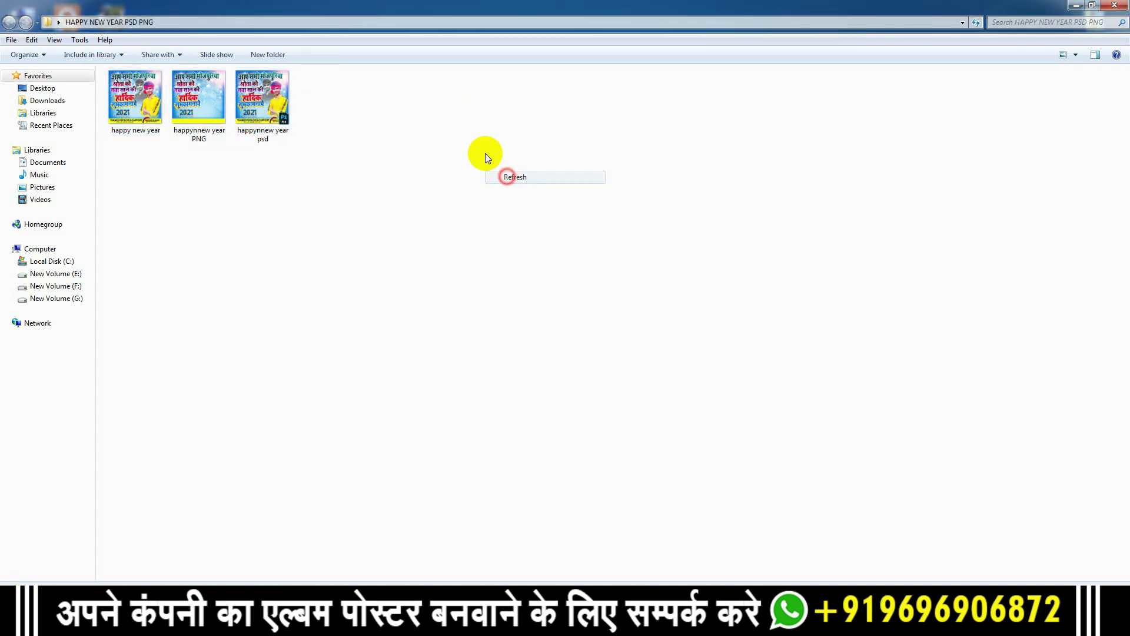
right_click(459, 135)
left_click(492, 180)
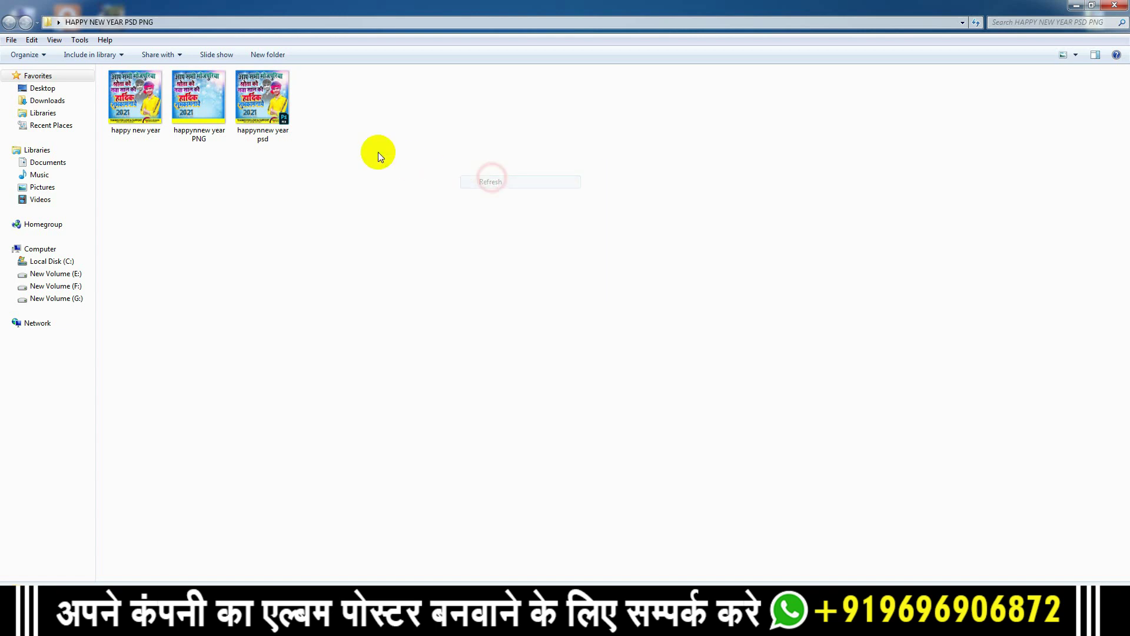
- Open the happynnew year psd file from the folder in Photoshop and deselect its active layer
left_click_drag(276, 112, 373, 315)
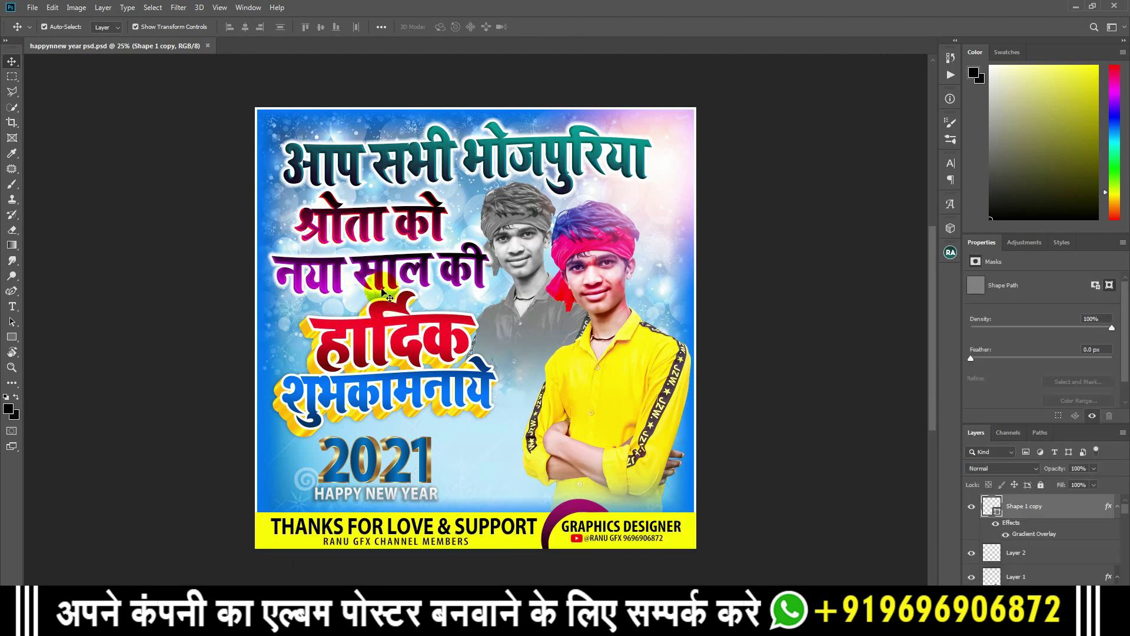
left_click(765, 323)
scroll(539, 308, "down", 1)
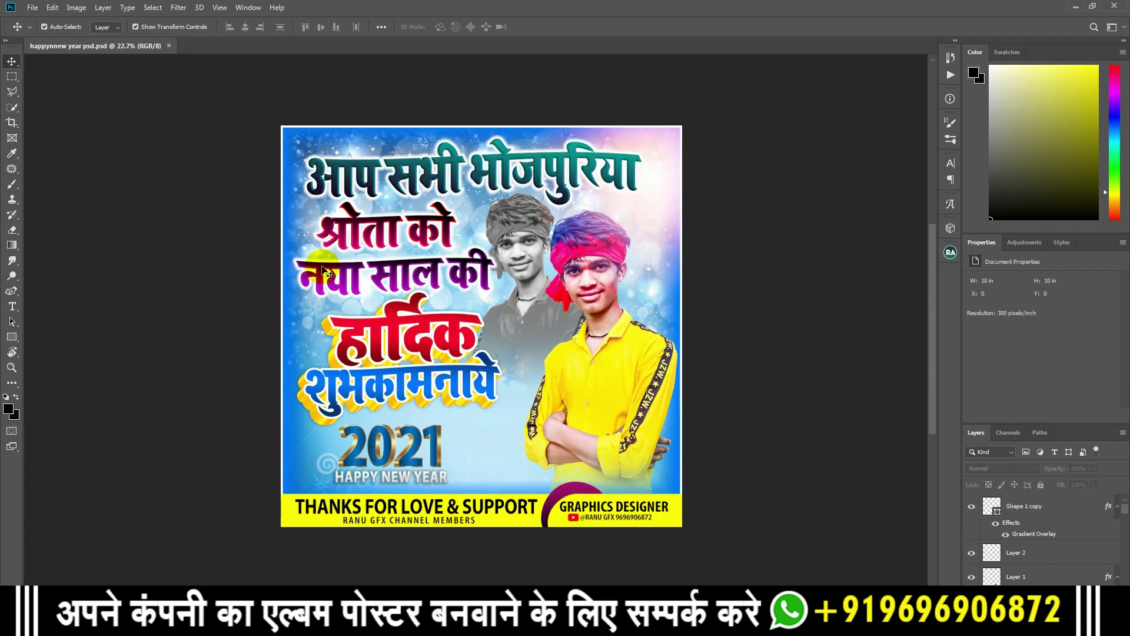
- Delete the characters "या" from the first word of the poster's "नया साल की" text line, leaving "न"
left_click(324, 272)
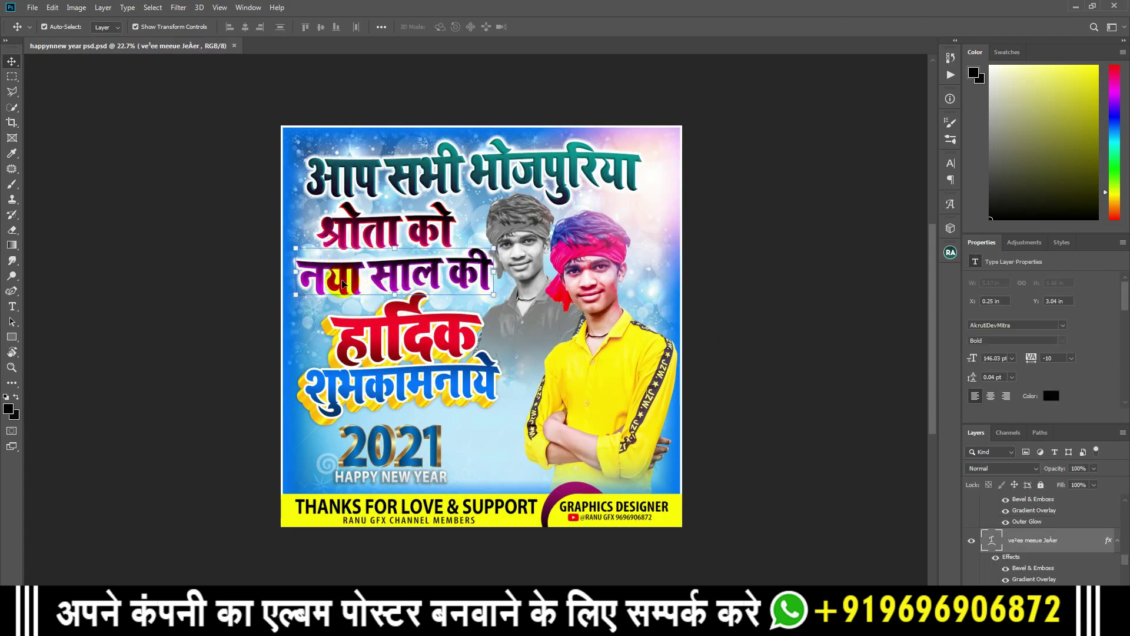
double_click(341, 273)
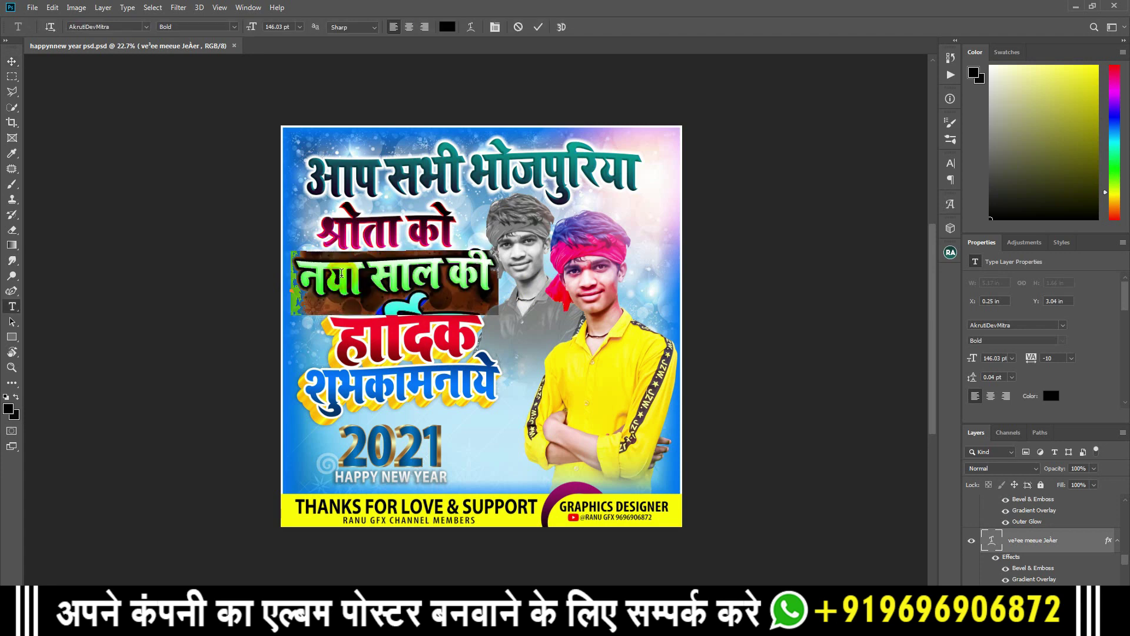
left_click(357, 278)
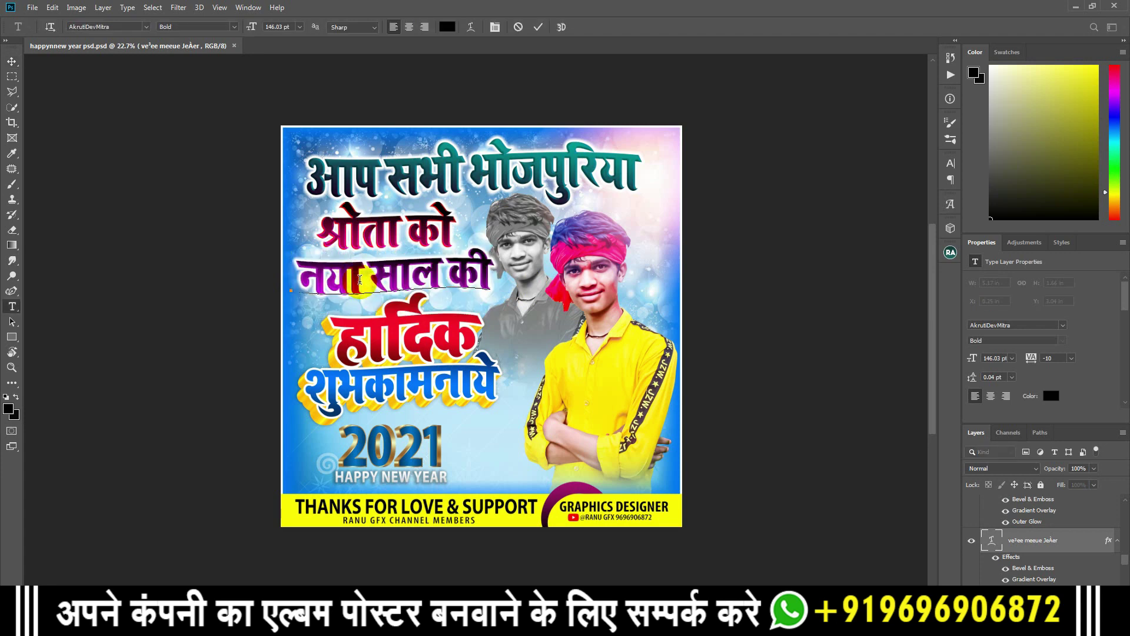
key("BackSpace")
key("BackSpace")
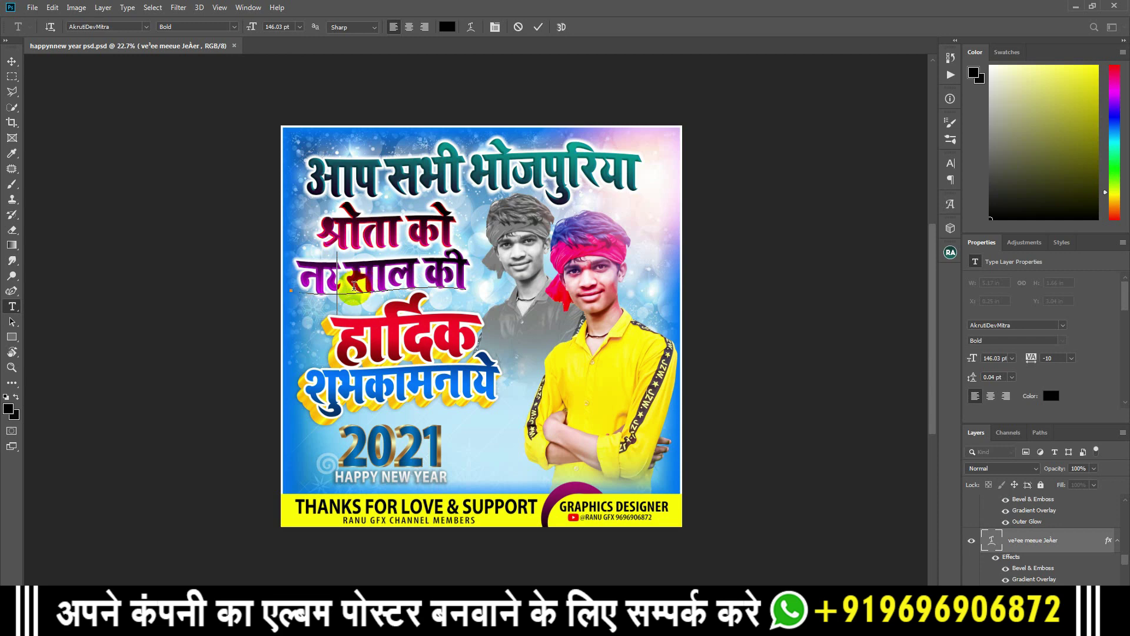
key("BackSpace")
type("erb")
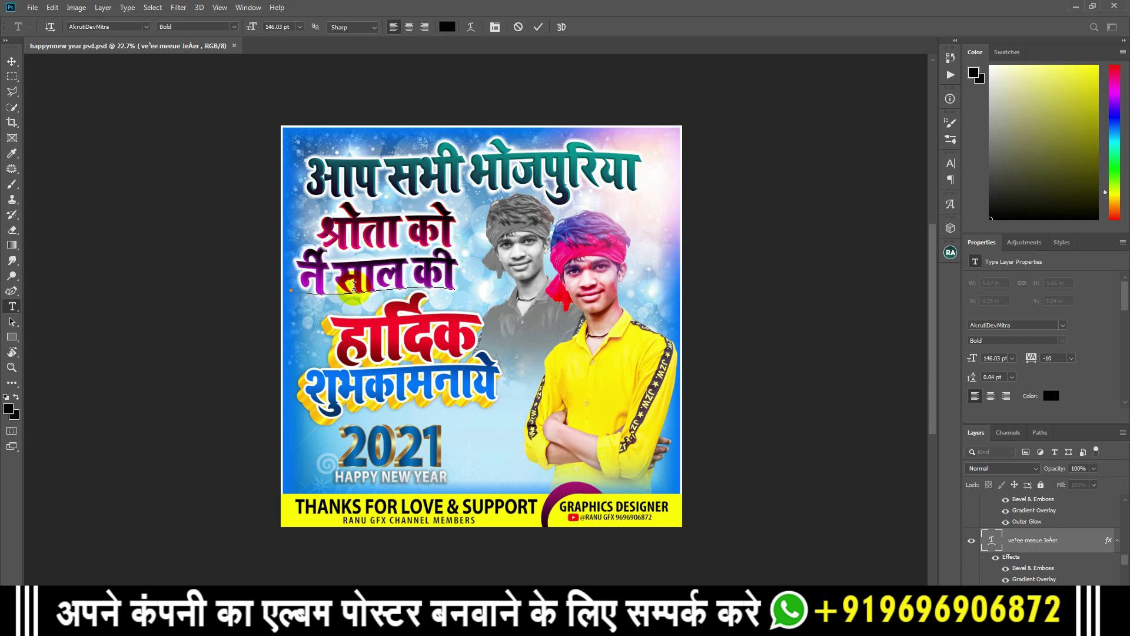
key("BackSpace")
key("BackSpace")
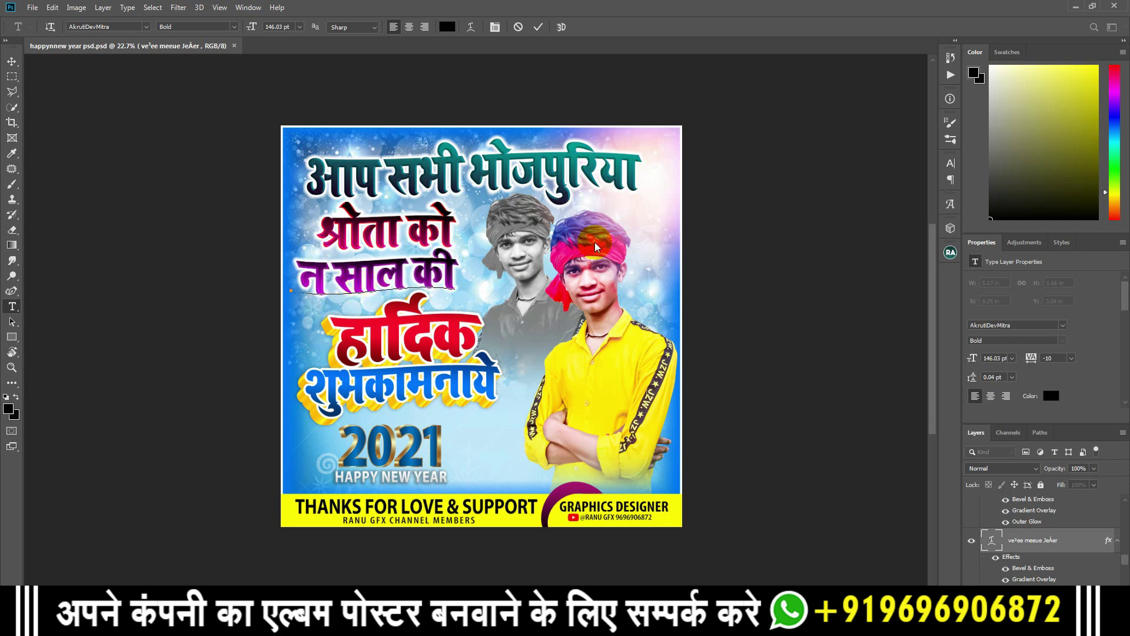
- Insert the AkrutiDevMitra glyph "ए" after "न" so the line reads "नए साल की", and commit the text
left_click(948, 210)
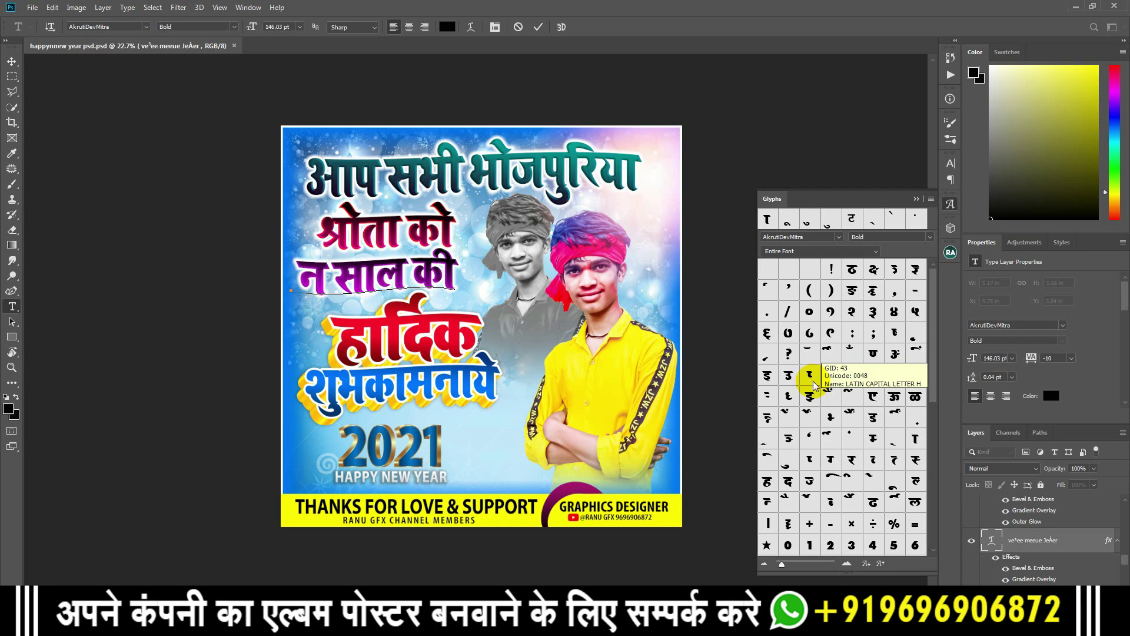
scroll(814, 385, "down", 2)
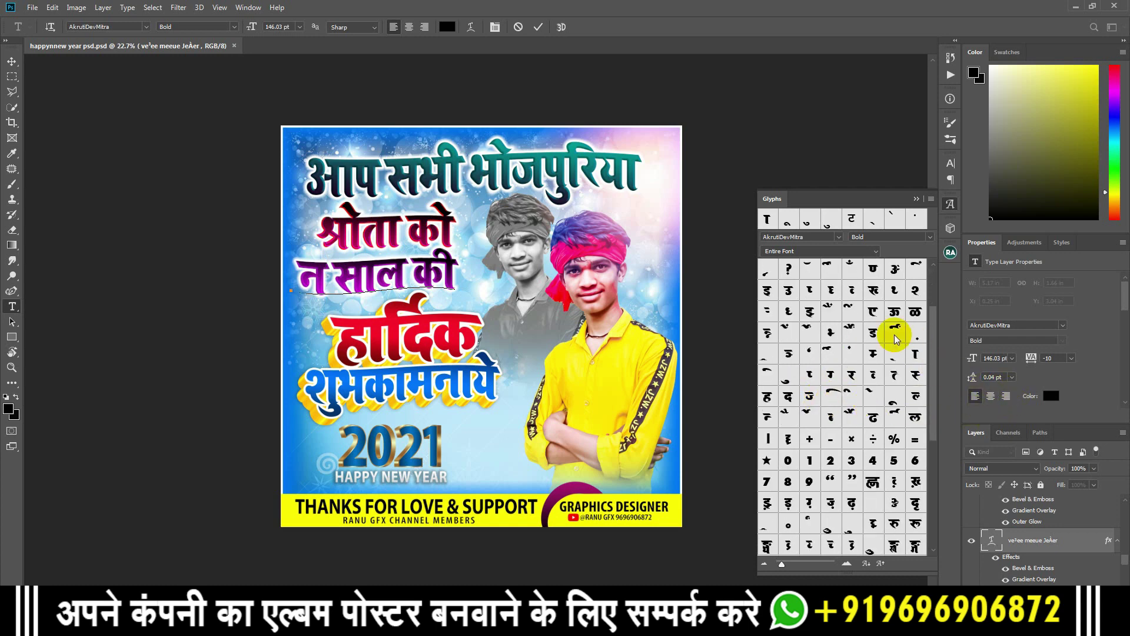
double_click(873, 312)
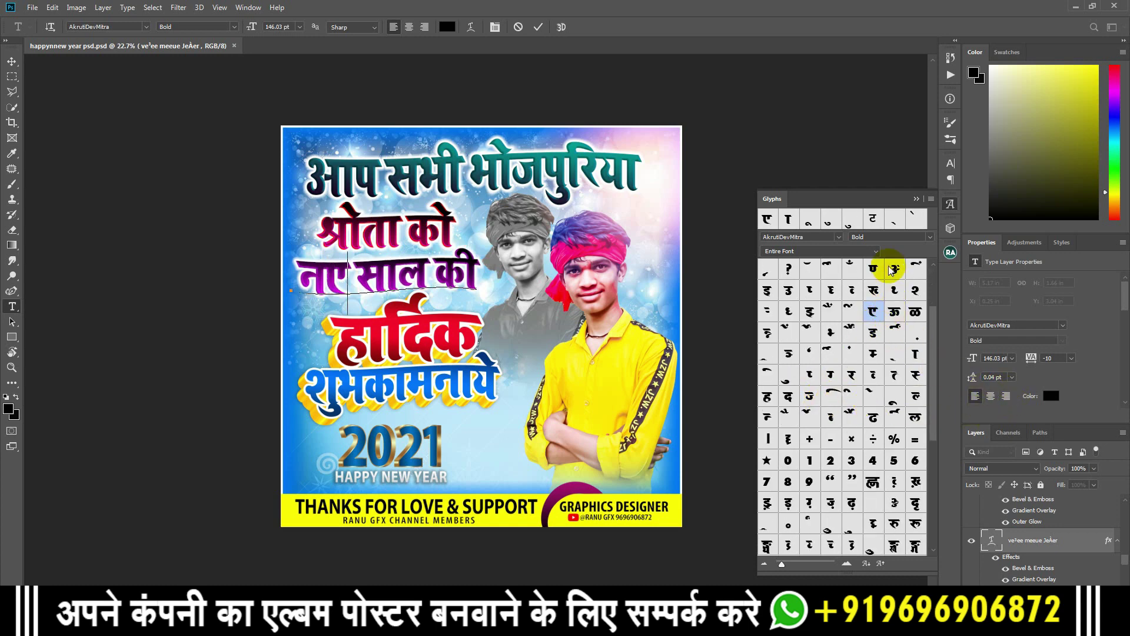
left_click(915, 199)
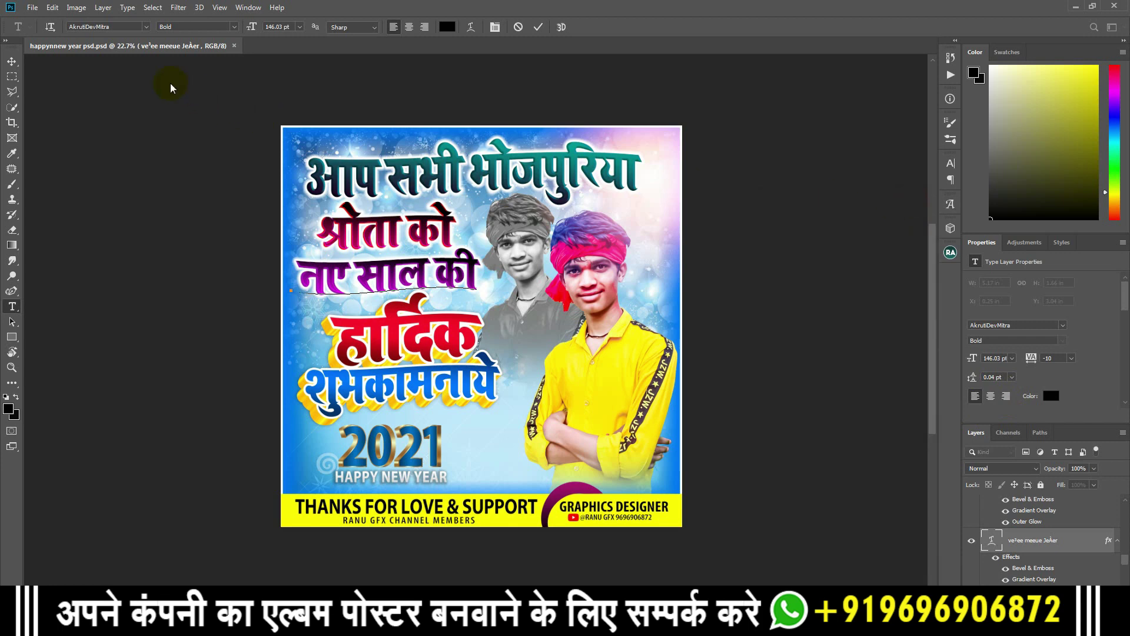
left_click(12, 62)
left_click(150, 199)
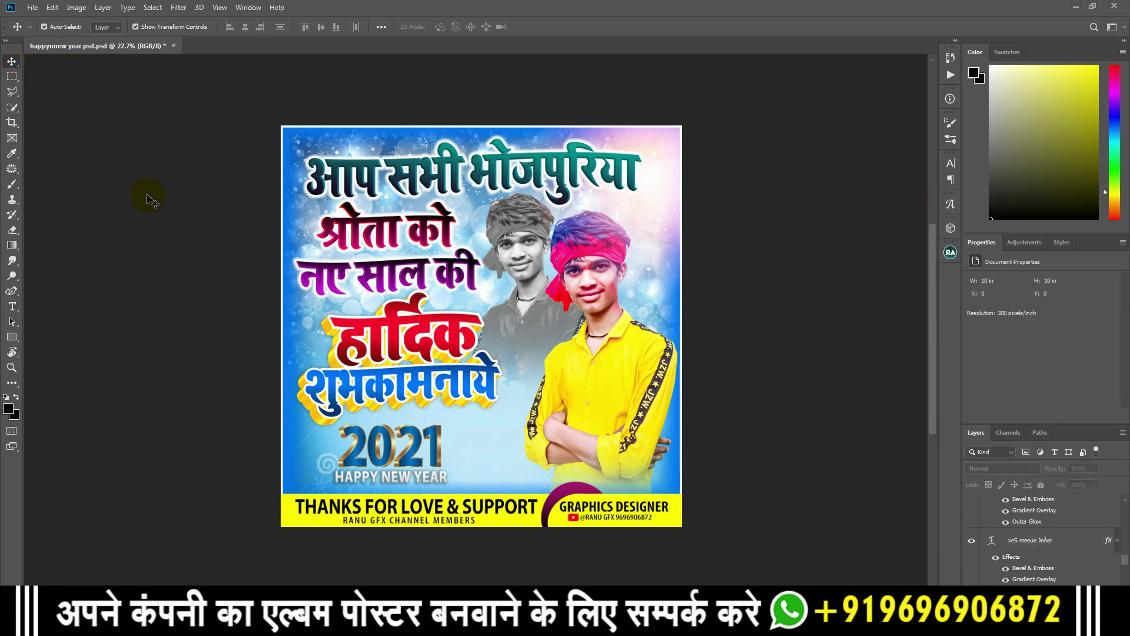
- Check that the "आप सभी भोजपुरिया" headline and the "THANKS FOR LOVE & SUPPORT" line open as editable text
double_click(389, 173)
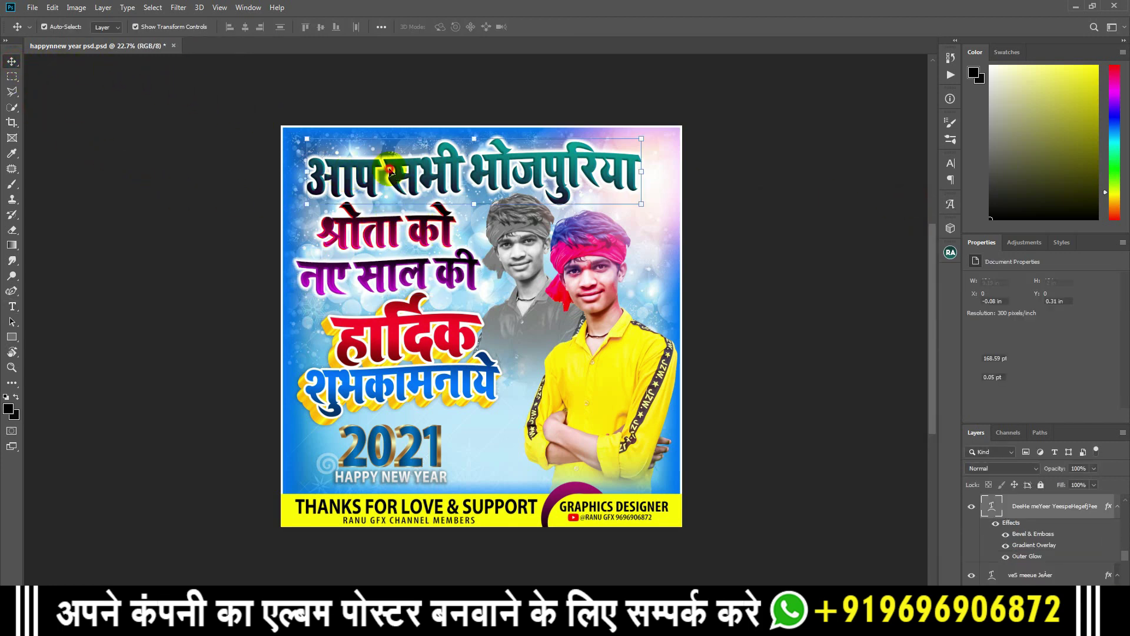
left_click(11, 61)
left_click(314, 347)
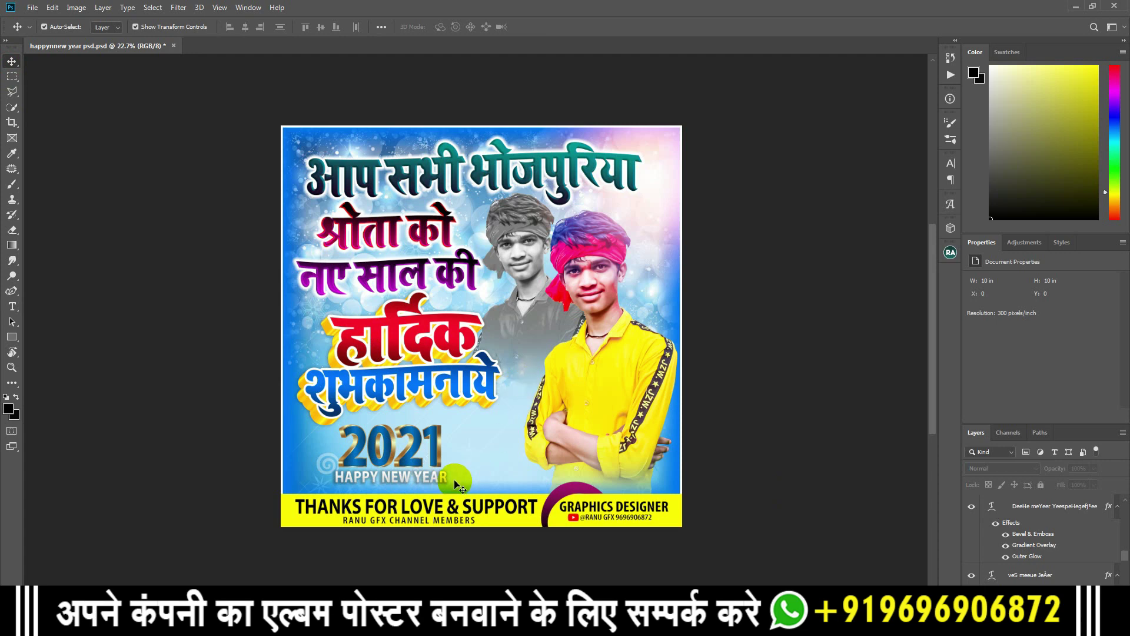
double_click(429, 506)
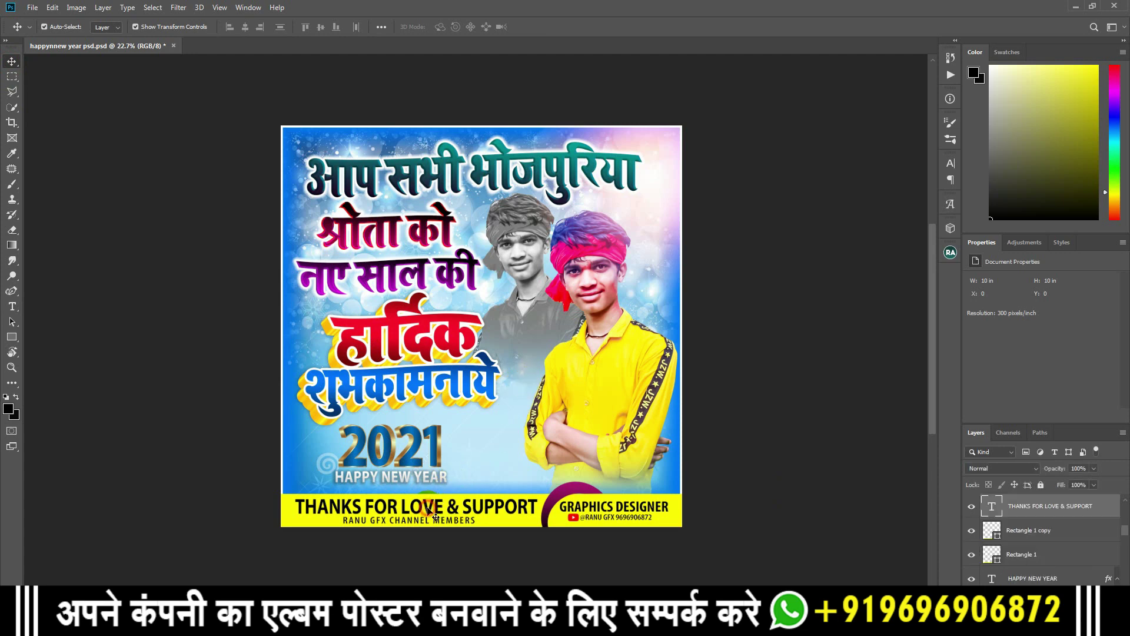
left_click(11, 61)
left_click(84, 215)
- Hide the colour photo layer and its black-and-white copy on the poster
left_click(537, 238)
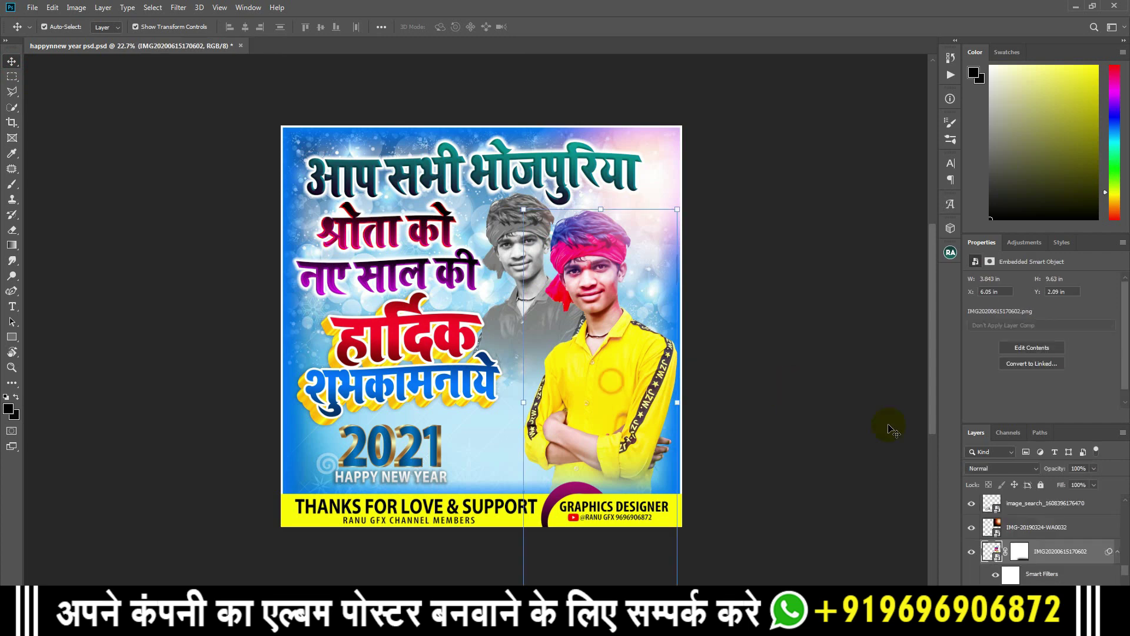
left_click(971, 551)
left_click(526, 241)
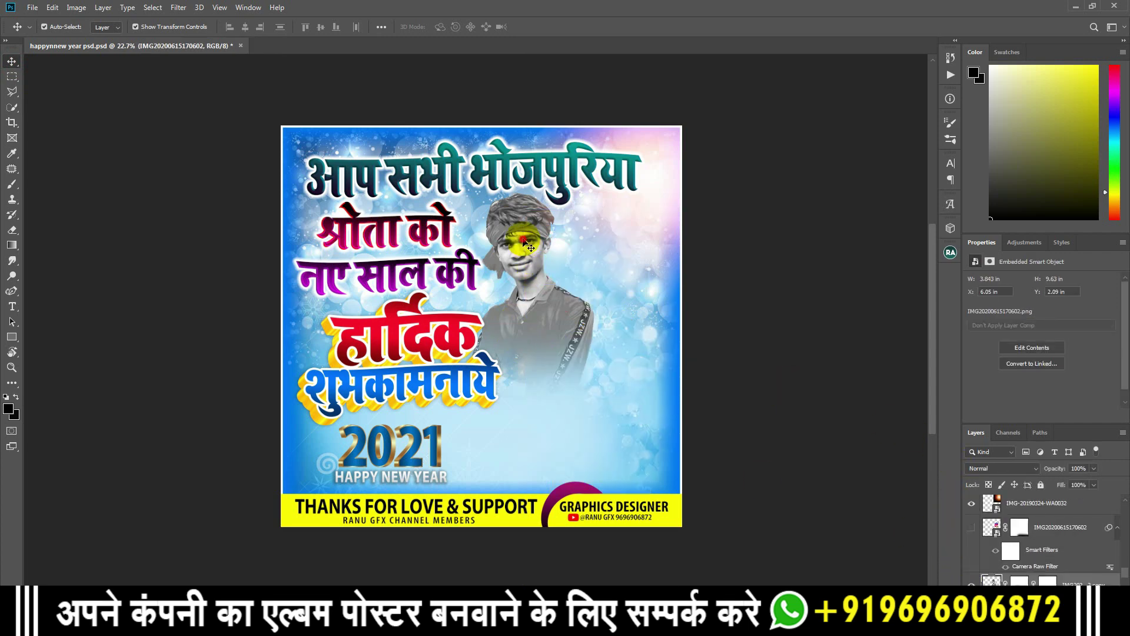
left_click(970, 583)
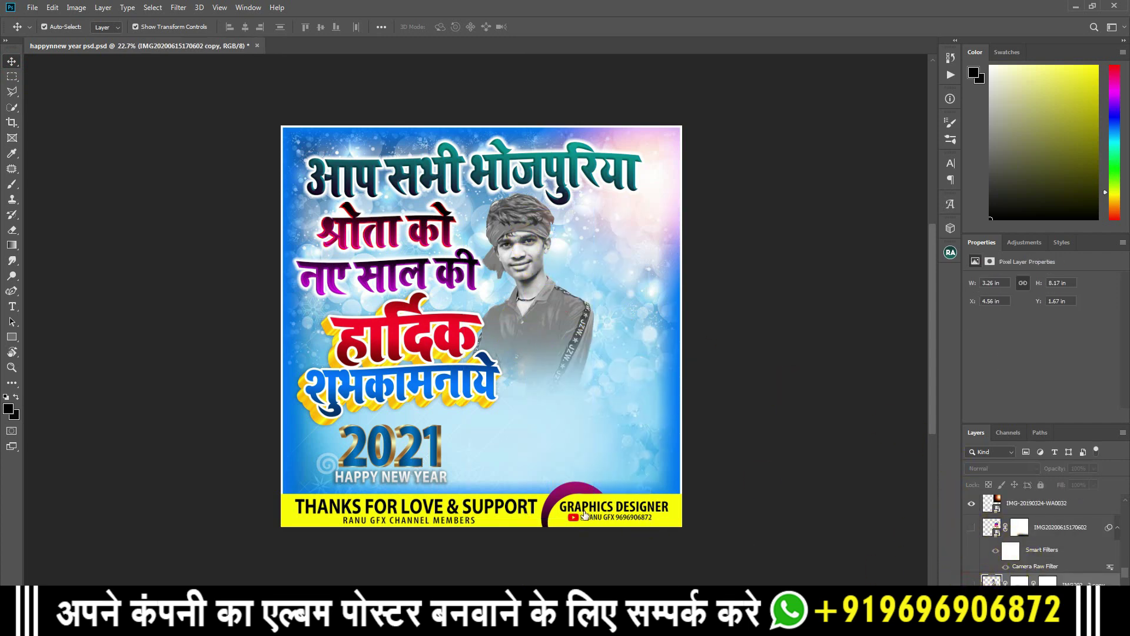
- Hide the footer's "GRAPHICS DESIGNER", "THANKS FOR LOVE & SUPPORT" and "RANU GFX CHANNEL MEMBERS" texts, the YouTube icon and the contact line
left_click(562, 499)
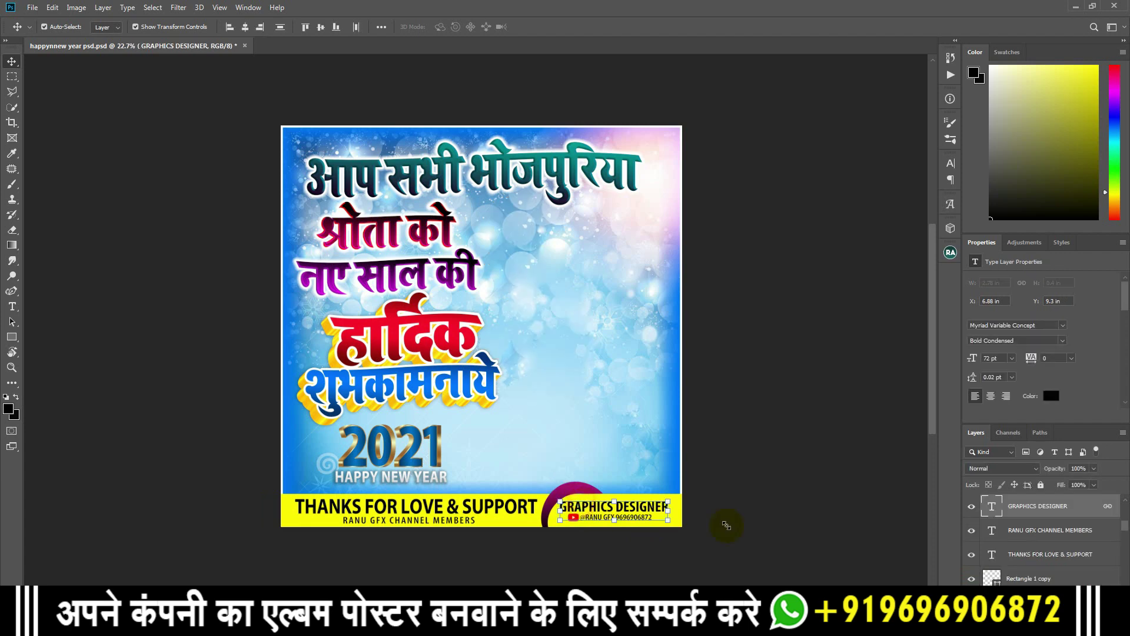
left_click(966, 510)
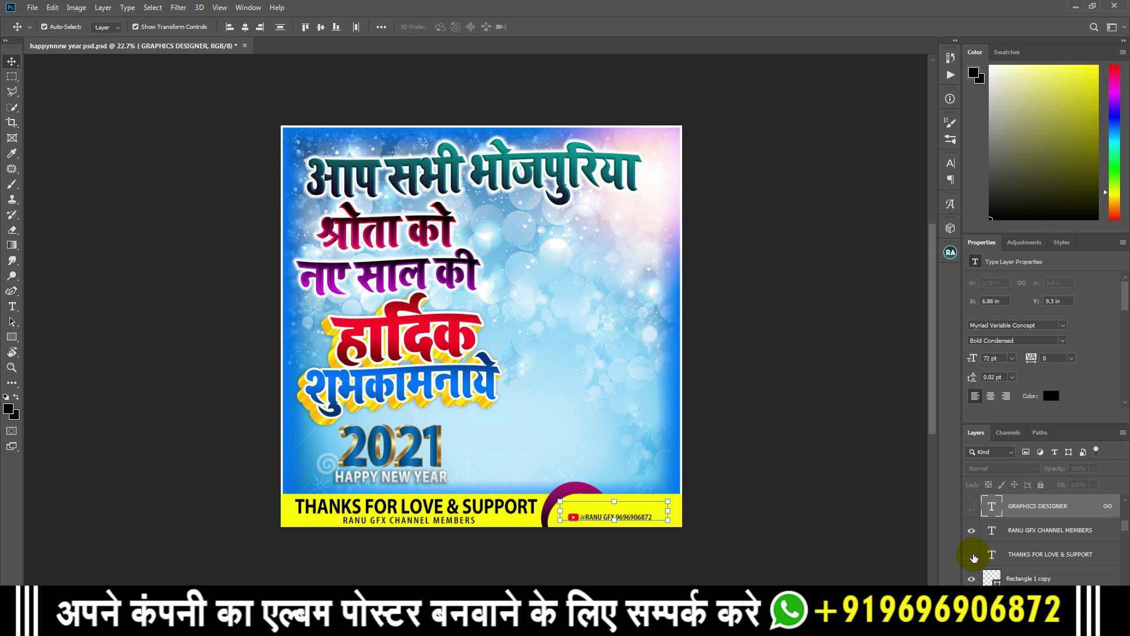
left_click(971, 554)
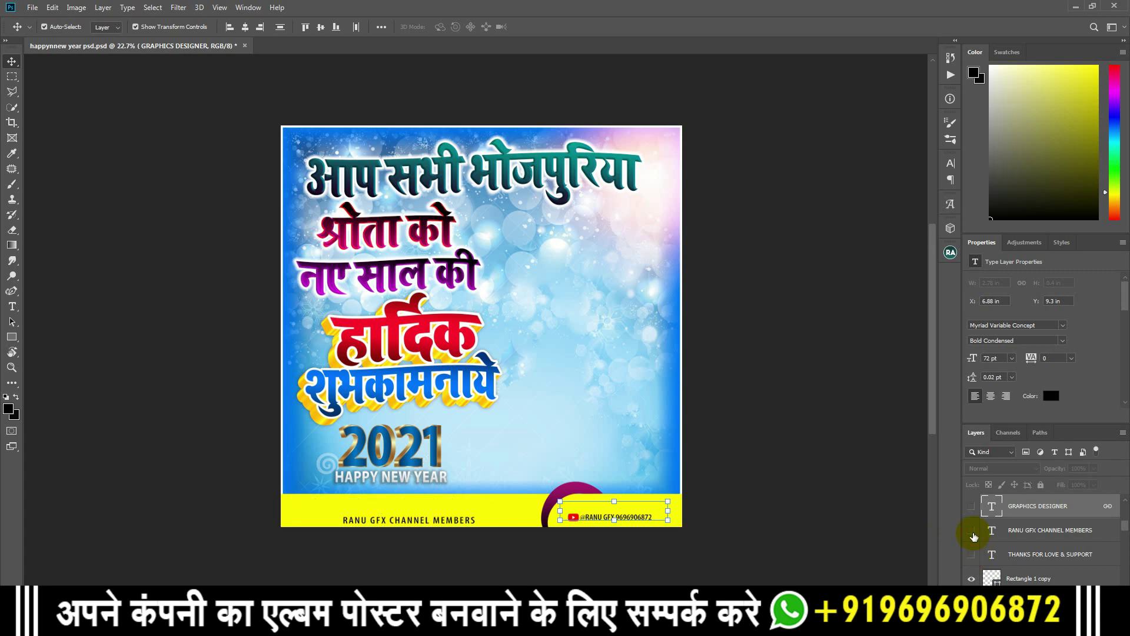
left_click(972, 530)
scroll(977, 536, "up", 2)
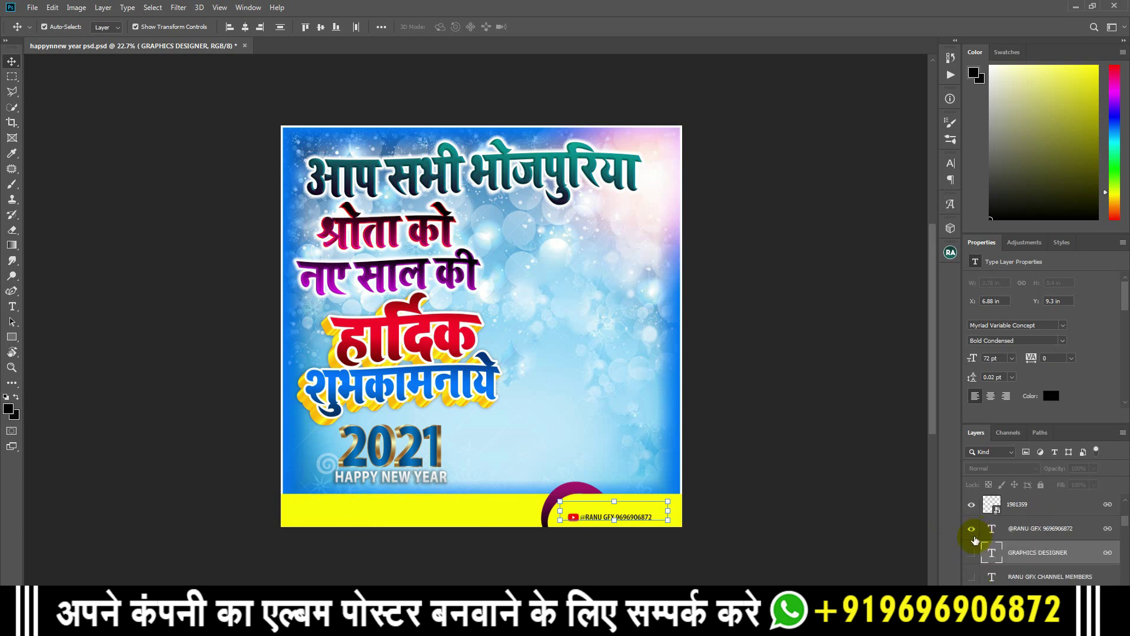
left_click(971, 505)
left_click(971, 528)
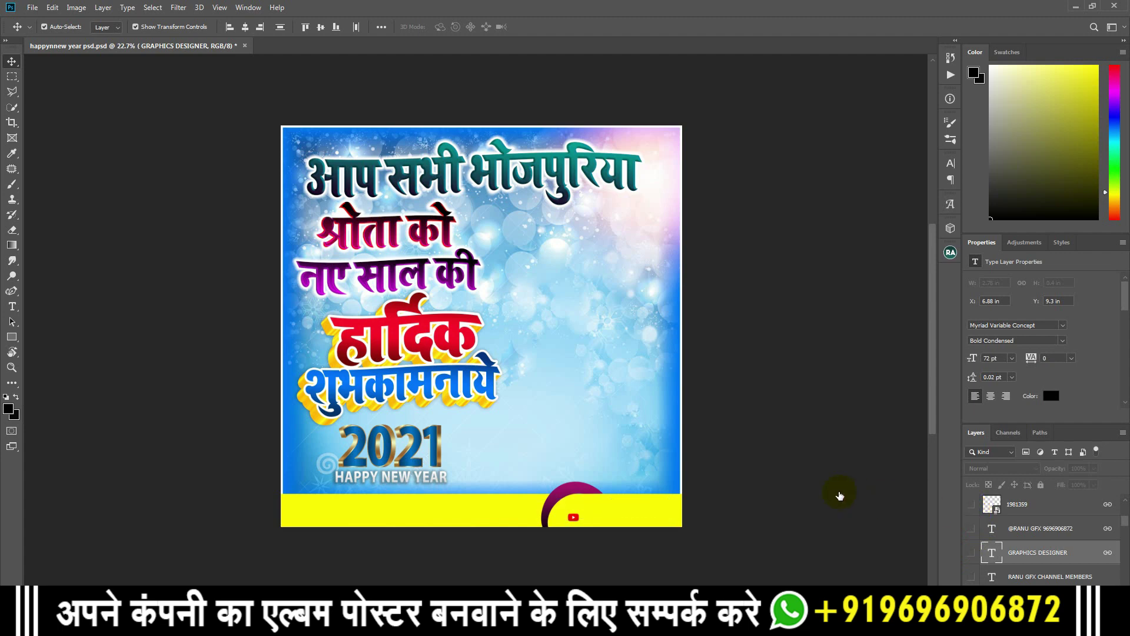
- Hide Layer 1, the purple arc at the edge of the yellow footer bar
left_click(554, 487)
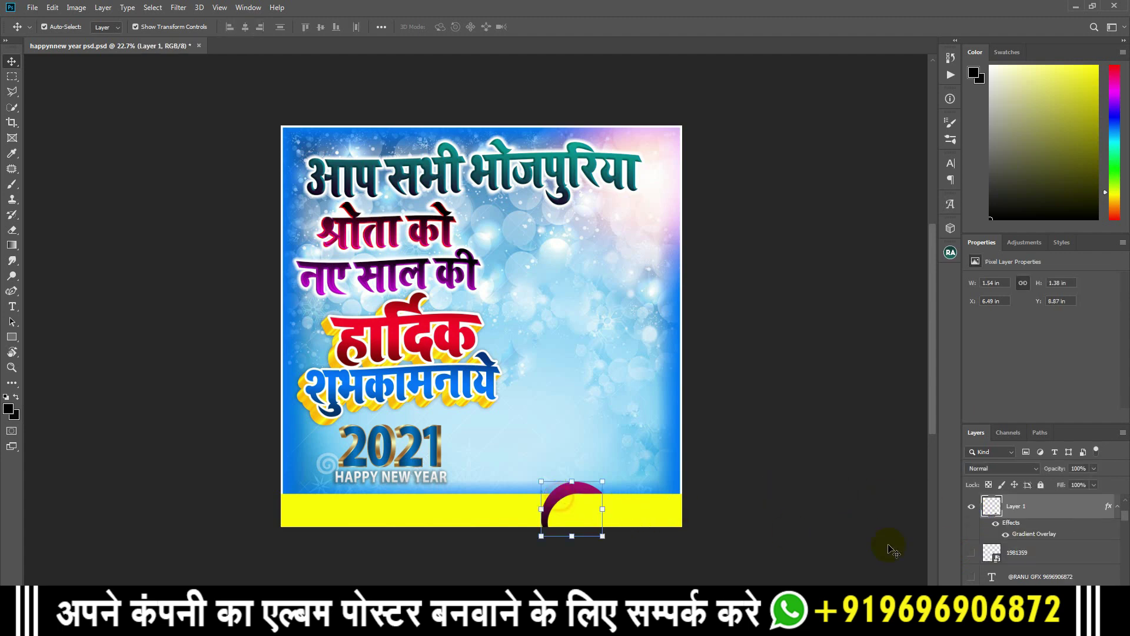
left_click(971, 506)
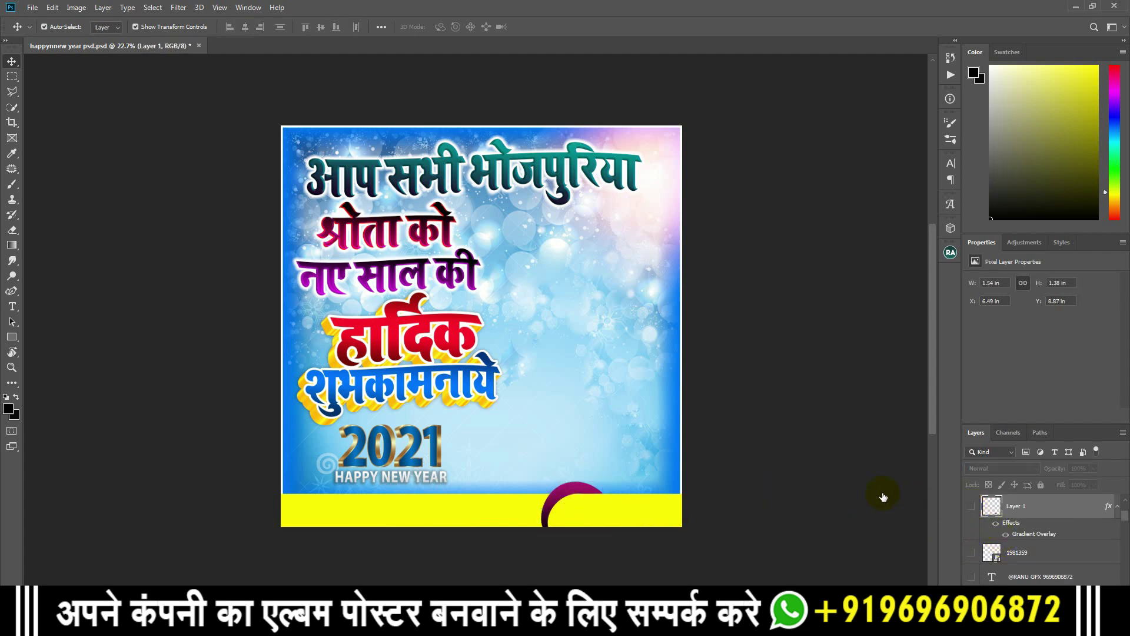
scroll(669, 435, "up", 1)
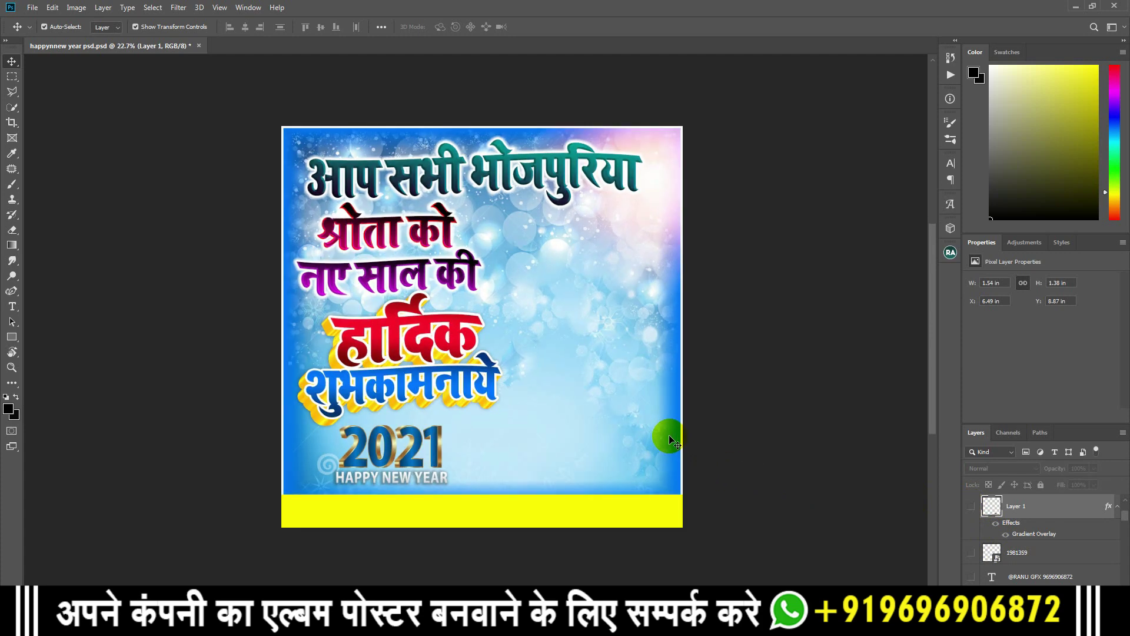
- Export the photo-free poster in JPG format under the name "happynnew year PNG.png", replace the existing file, and close the export dialog
key("ctrl")
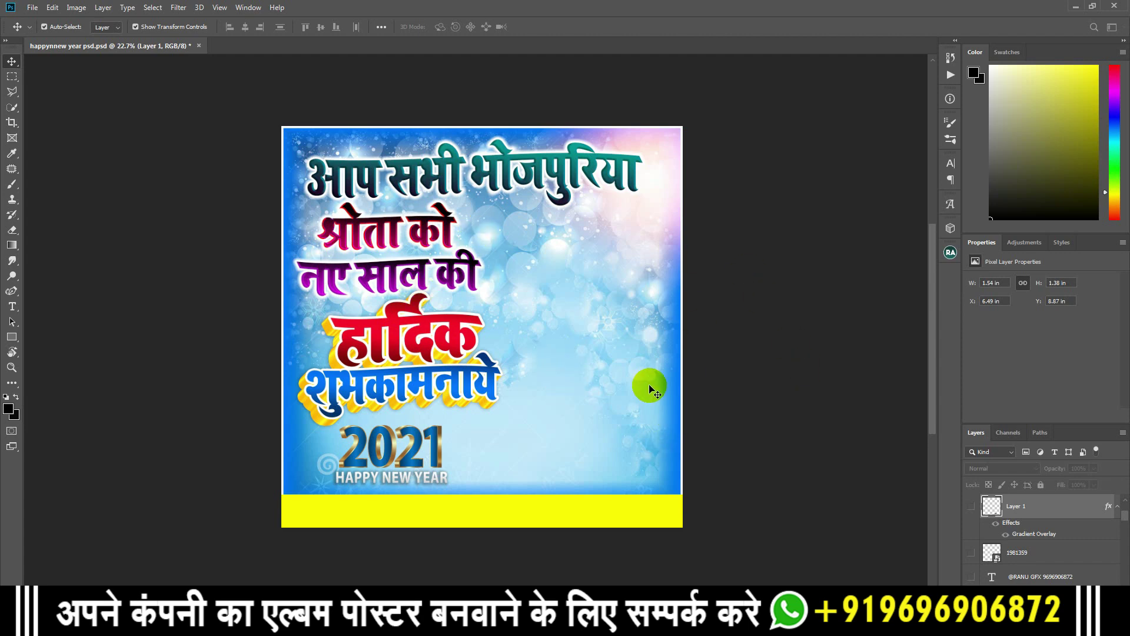
key("ctrl+alt+shift+w")
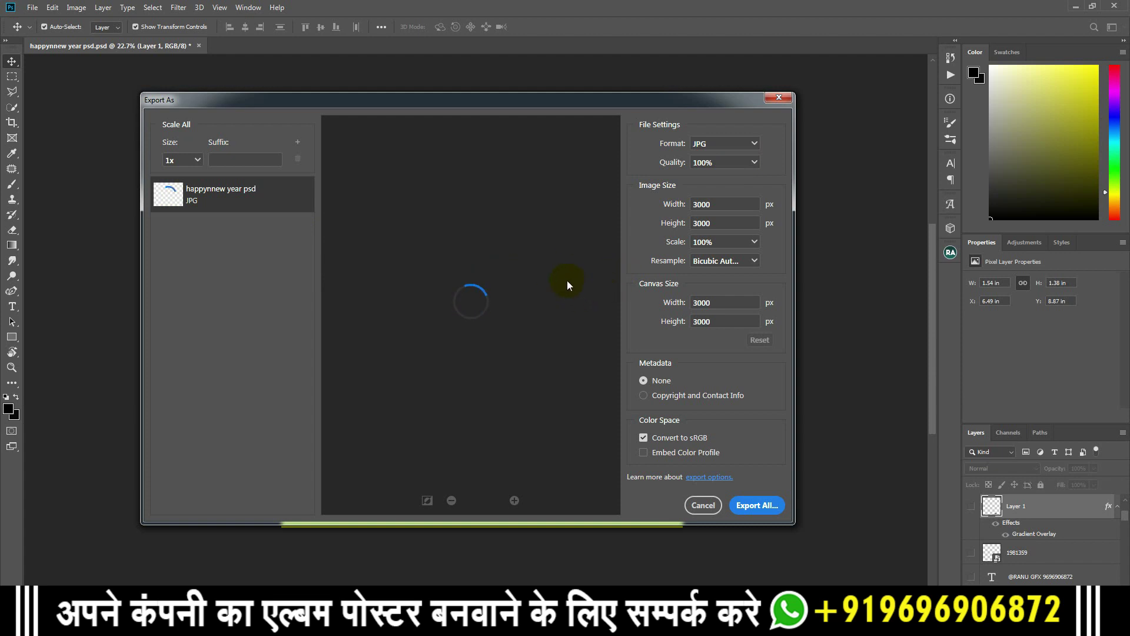
left_click(755, 511)
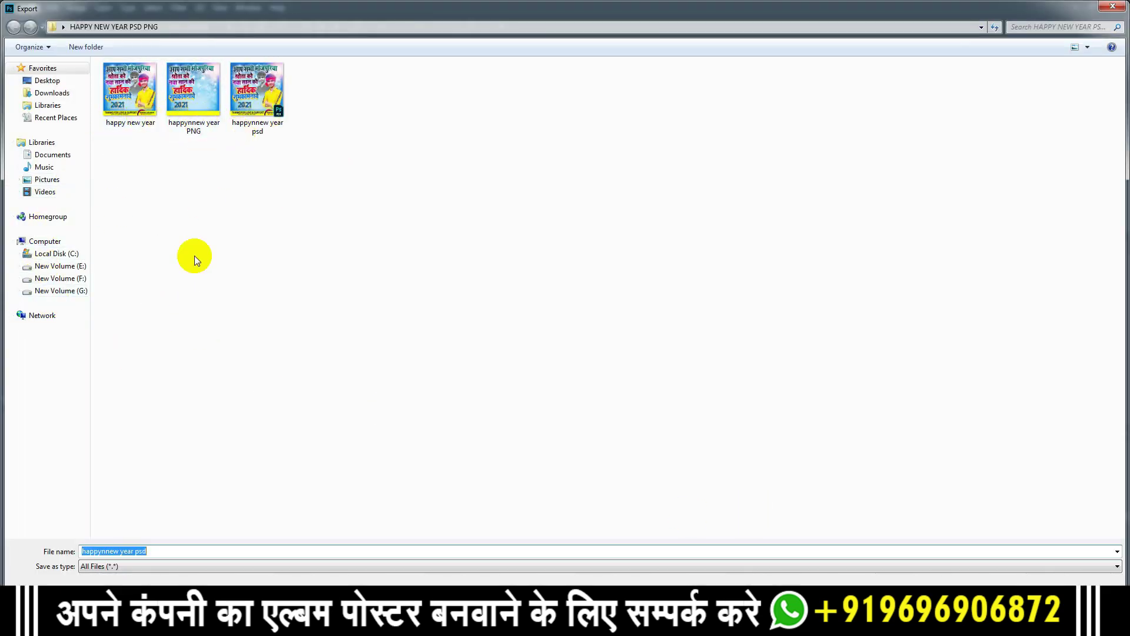
left_click(162, 551)
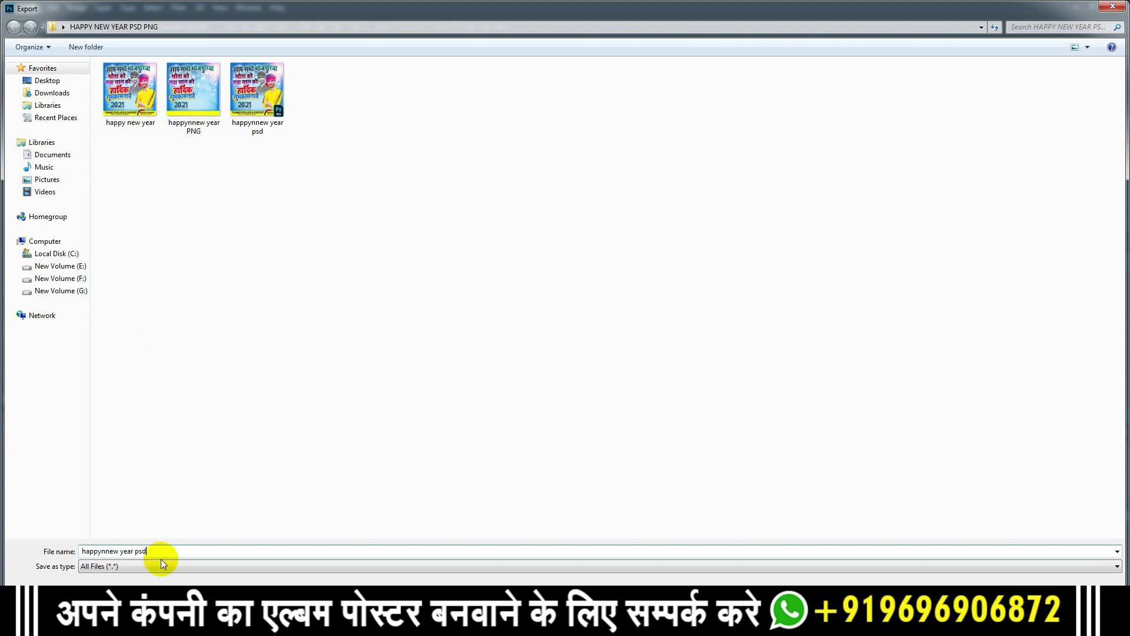
key("BackSpace")
key("BackSpace")
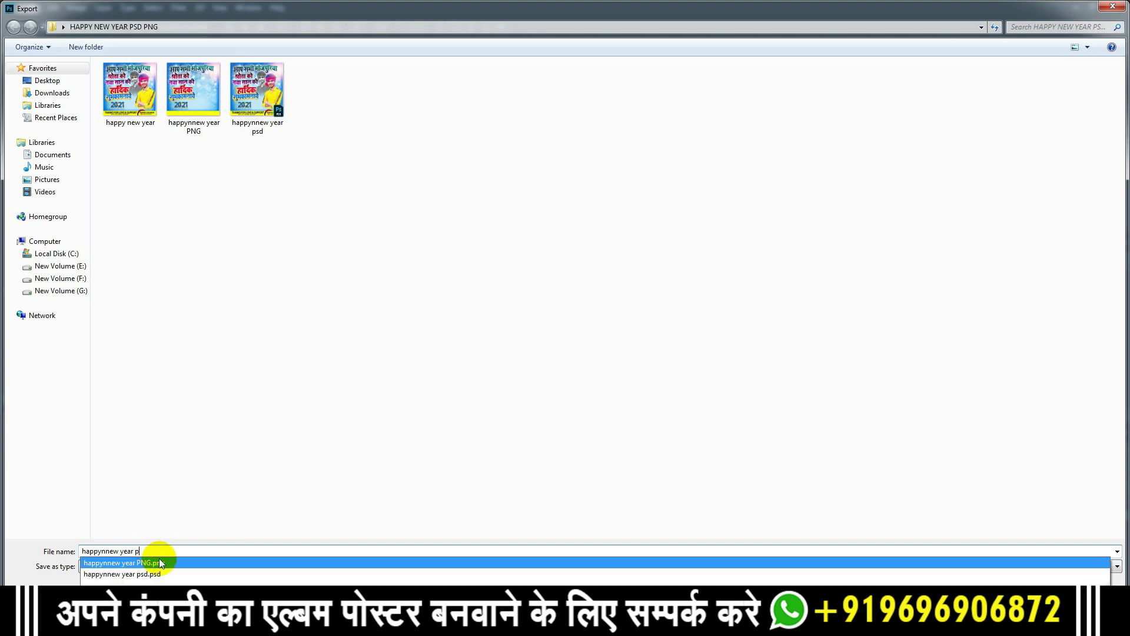
left_click(168, 563)
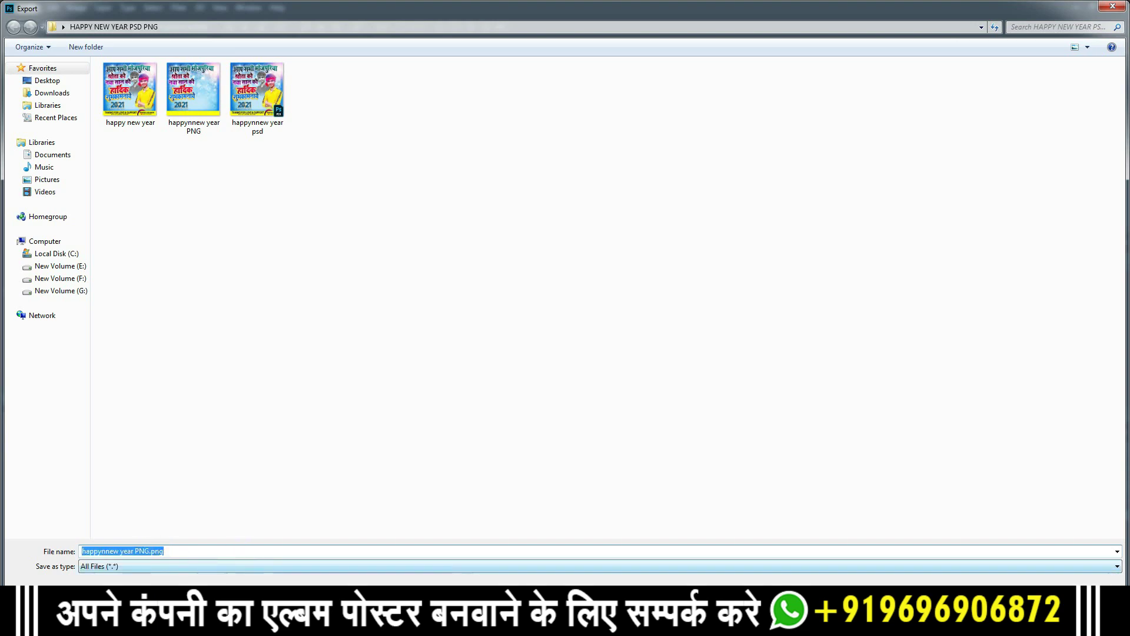
left_click(1037, 585)
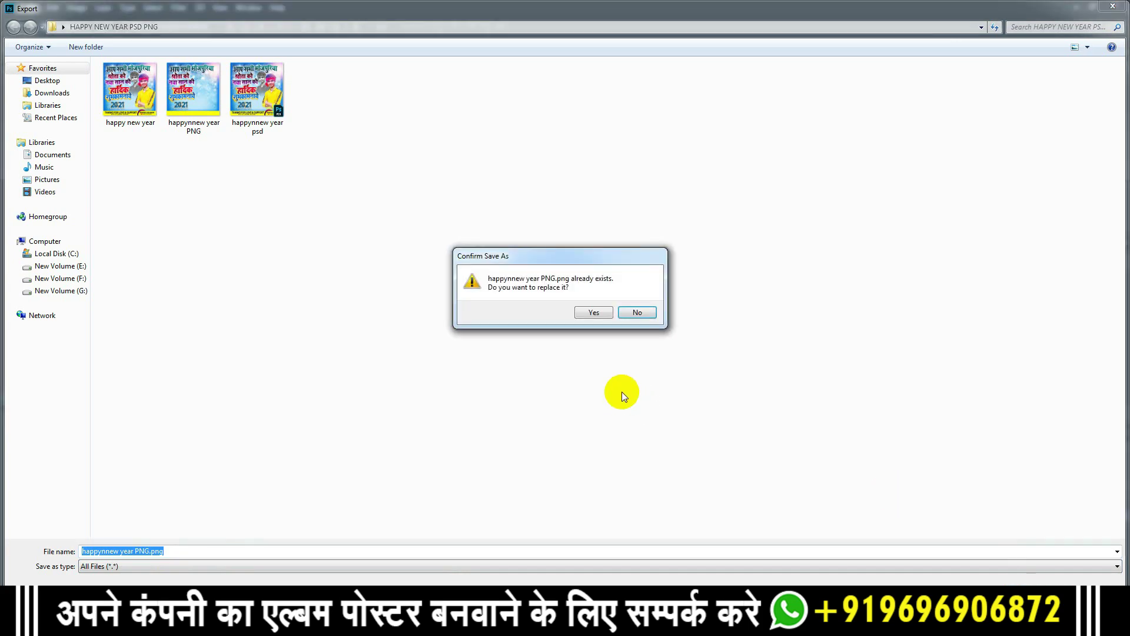
left_click(594, 313)
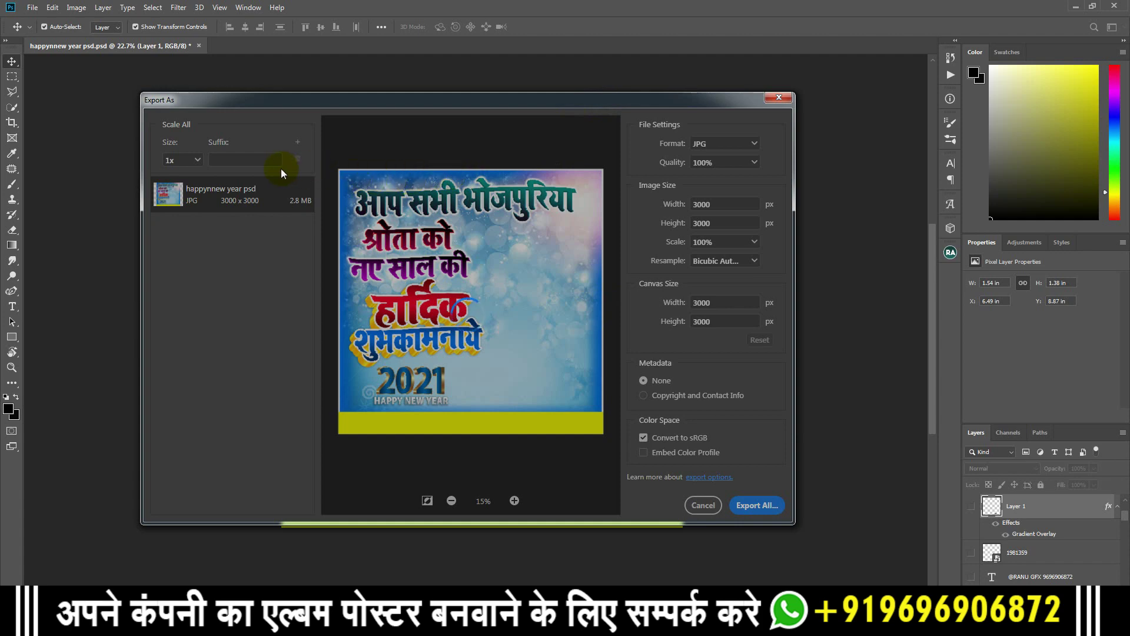
key("Escape")
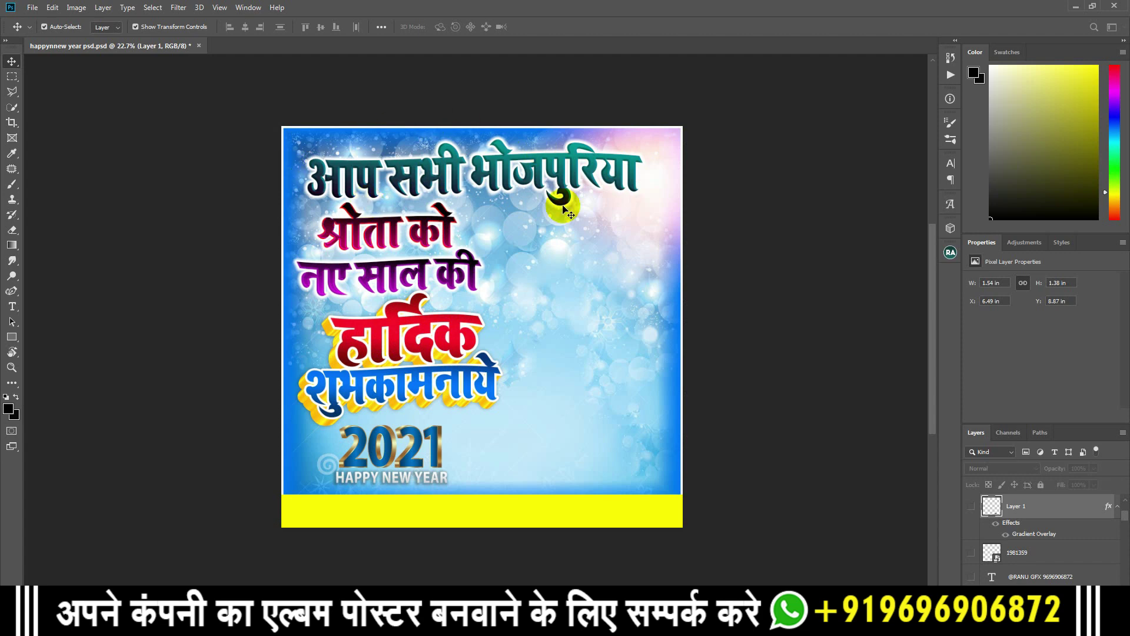
- Undo the layer hiding to bring back the footer elements and both photos
scroll(453, 273, "up", 1)
scroll(452, 271, "up", 3)
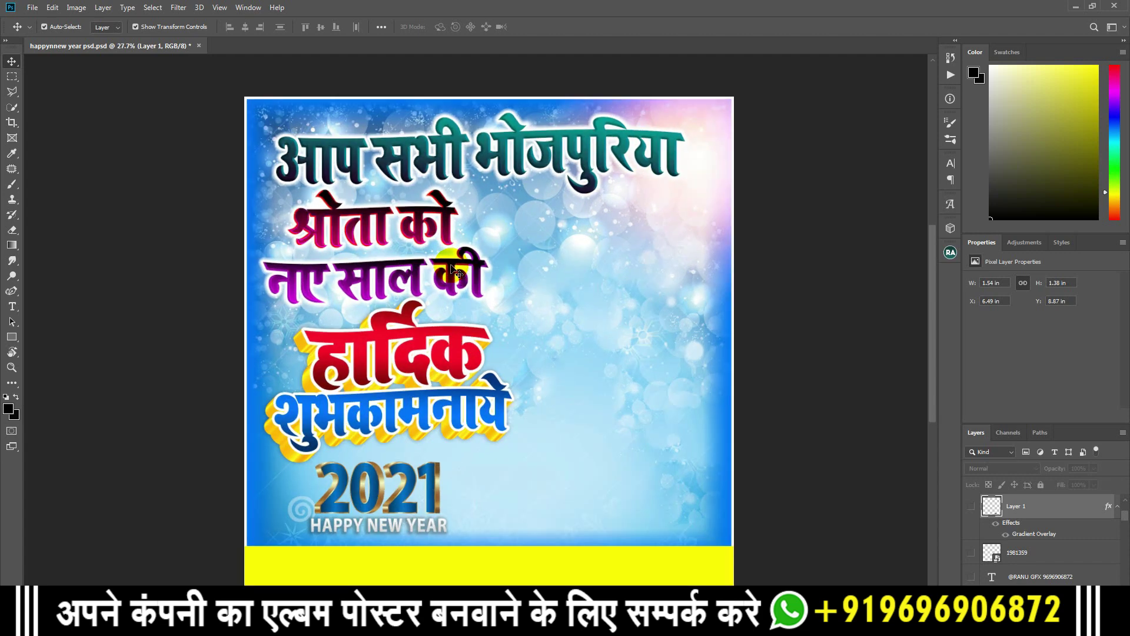
scroll(453, 269, "up", 1)
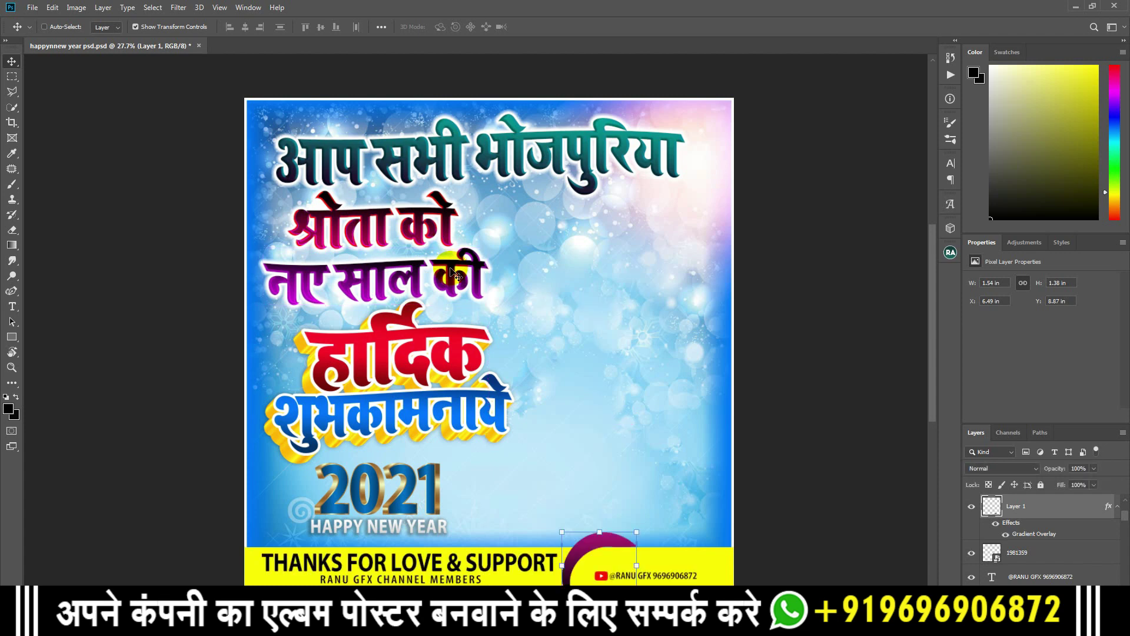
key("ctrl")
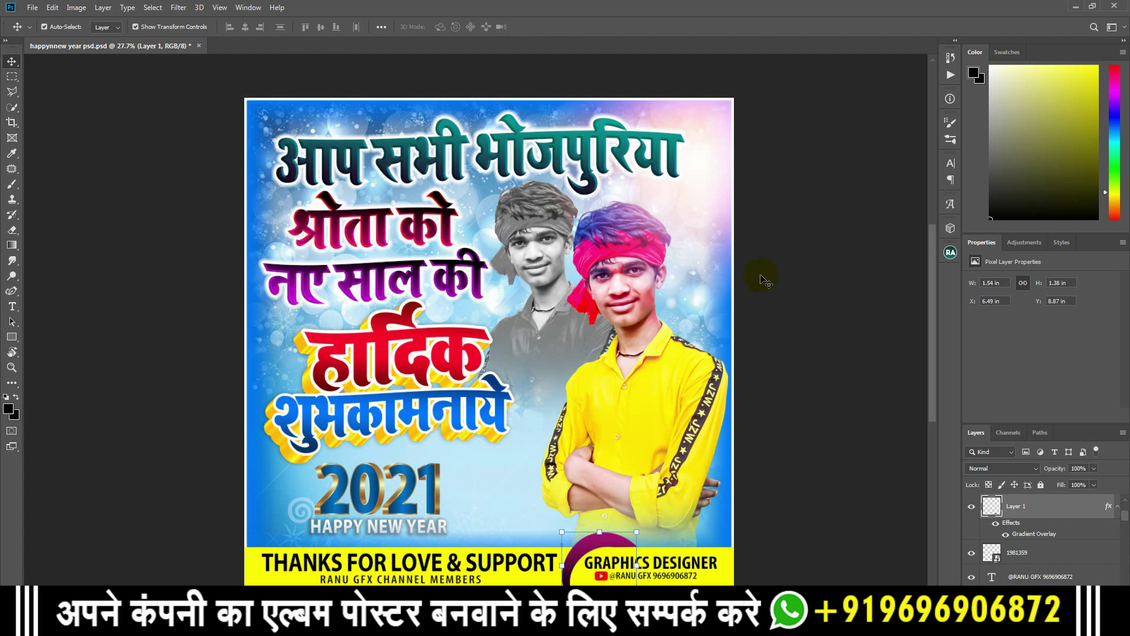
scroll(765, 278, "down", 2)
scroll(766, 277, "up", 2)
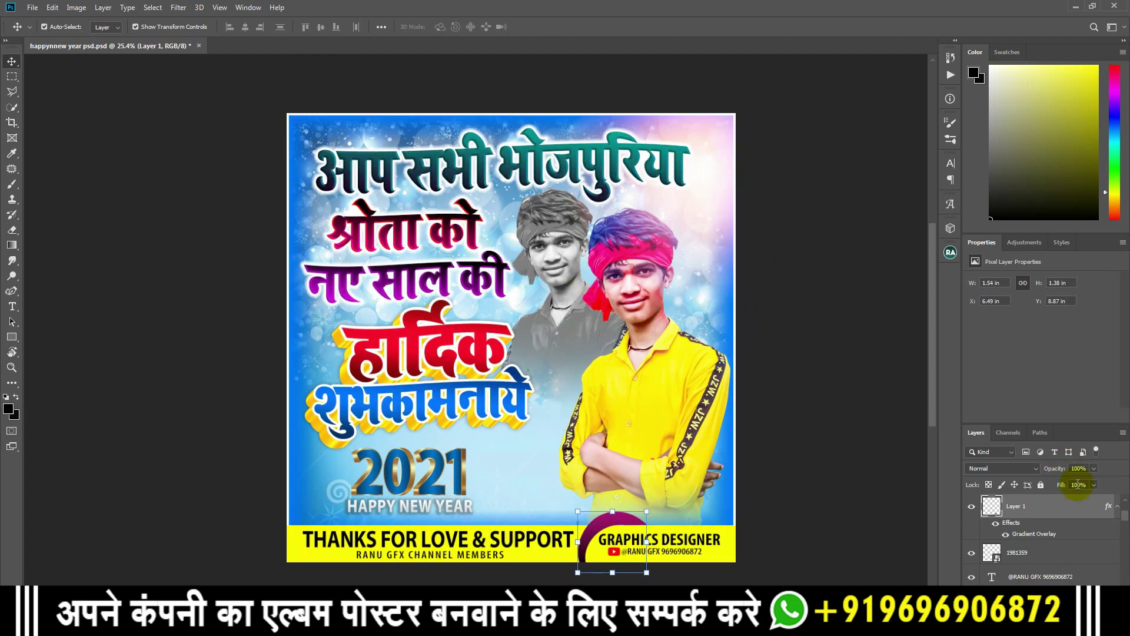
- Hide the purple arc, YouTube icon, footer contact line, and the "श्रोता को" and "आप सभी भोजपुरिया" text layers, and deselect all layers
left_click(971, 507)
left_click(971, 553)
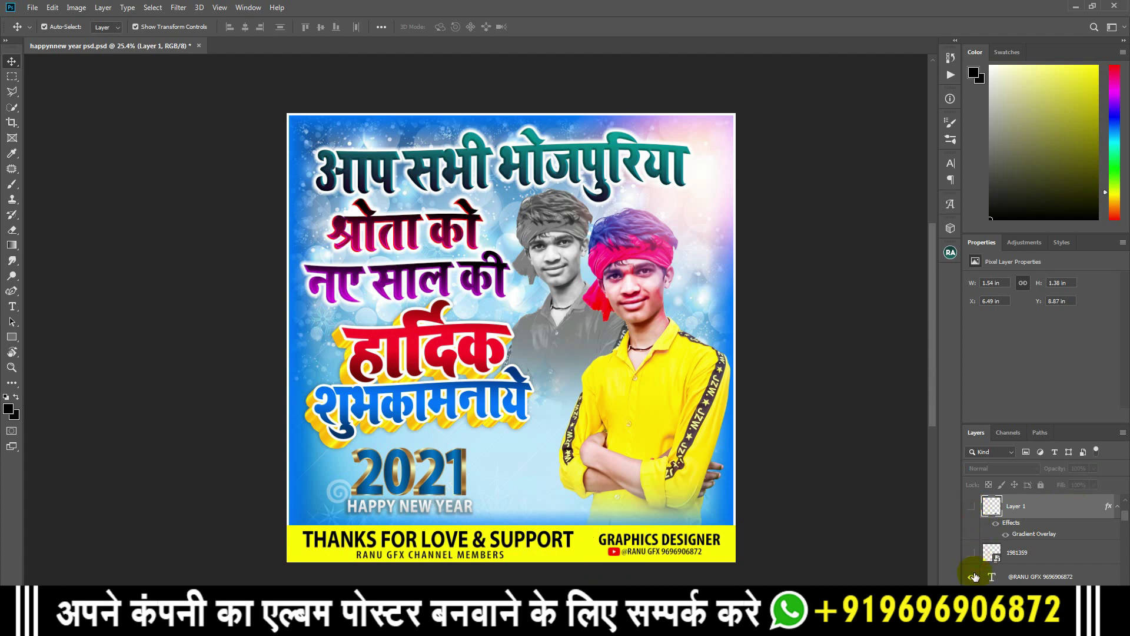
left_click(971, 576)
left_click(447, 252)
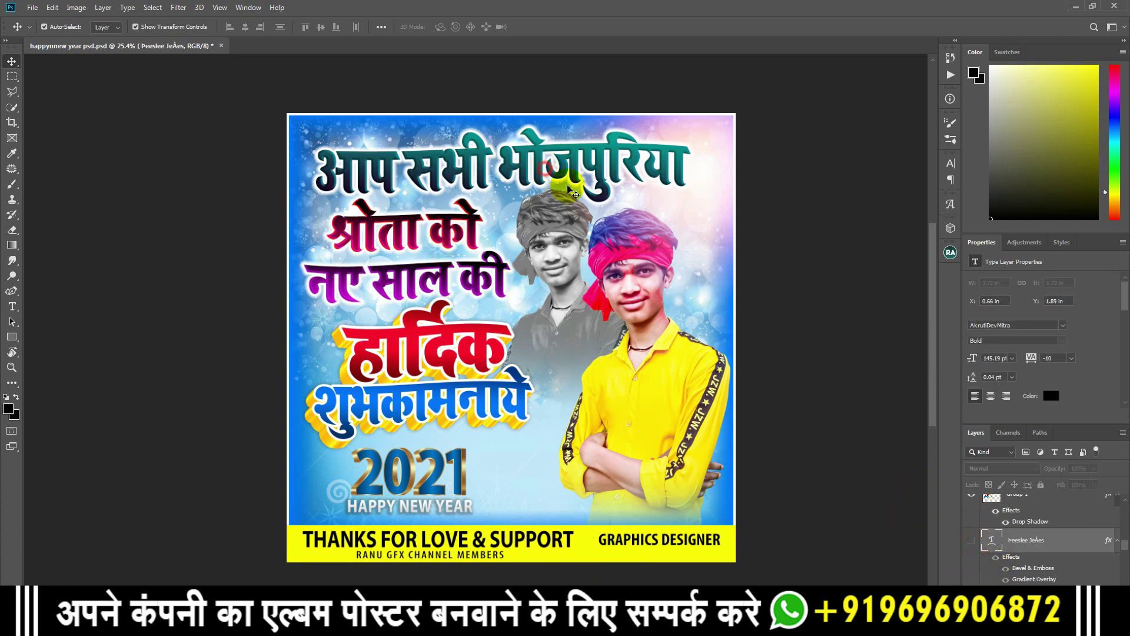
left_click(971, 539)
left_click(986, 539)
left_click(971, 539)
left_click(841, 379)
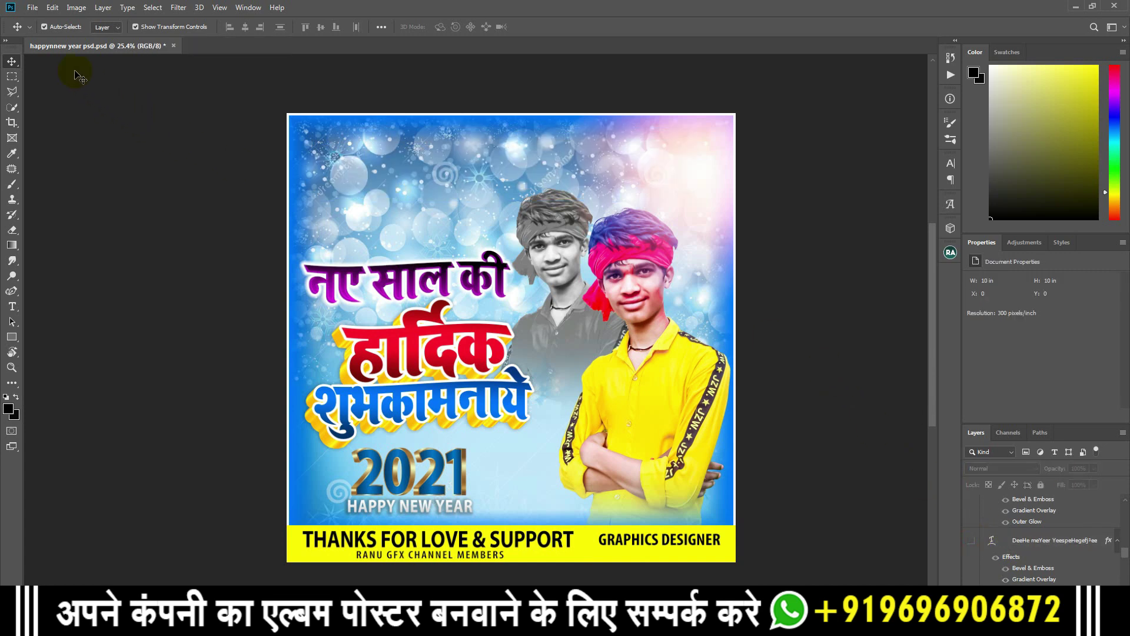
- Revert the poster document to its last saved version
left_click(33, 7)
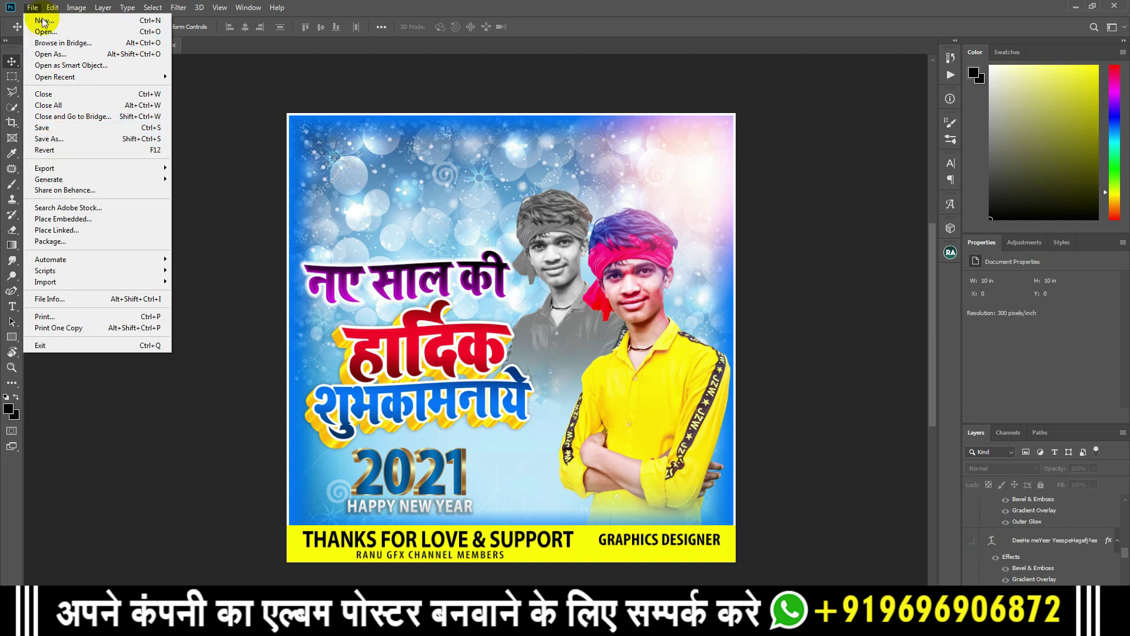
left_click(66, 152)
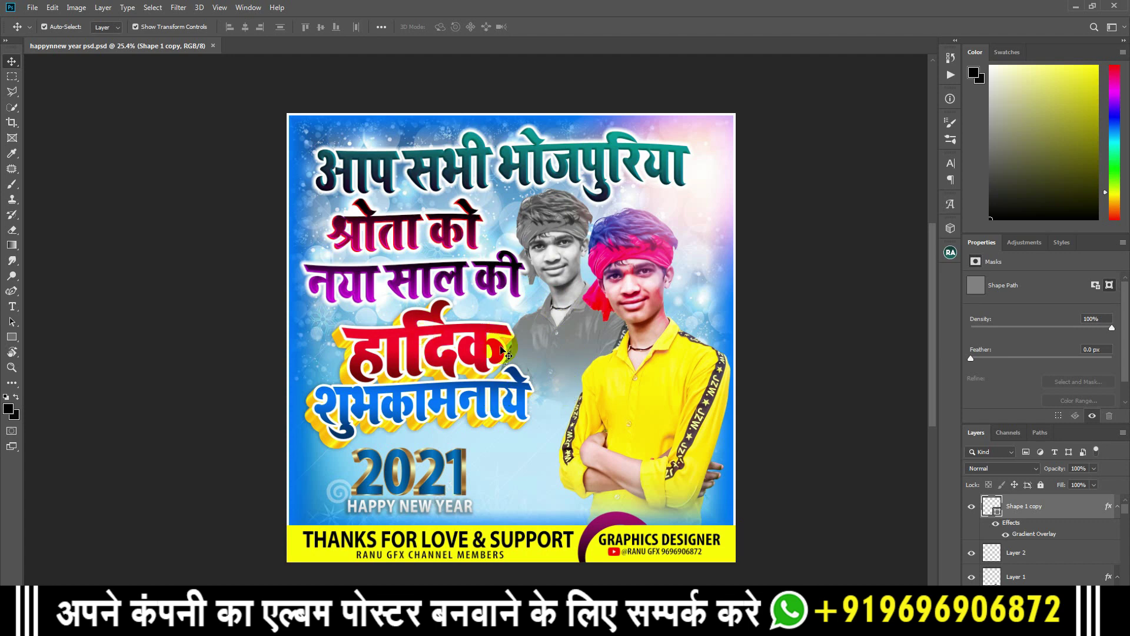
left_click(33, 7)
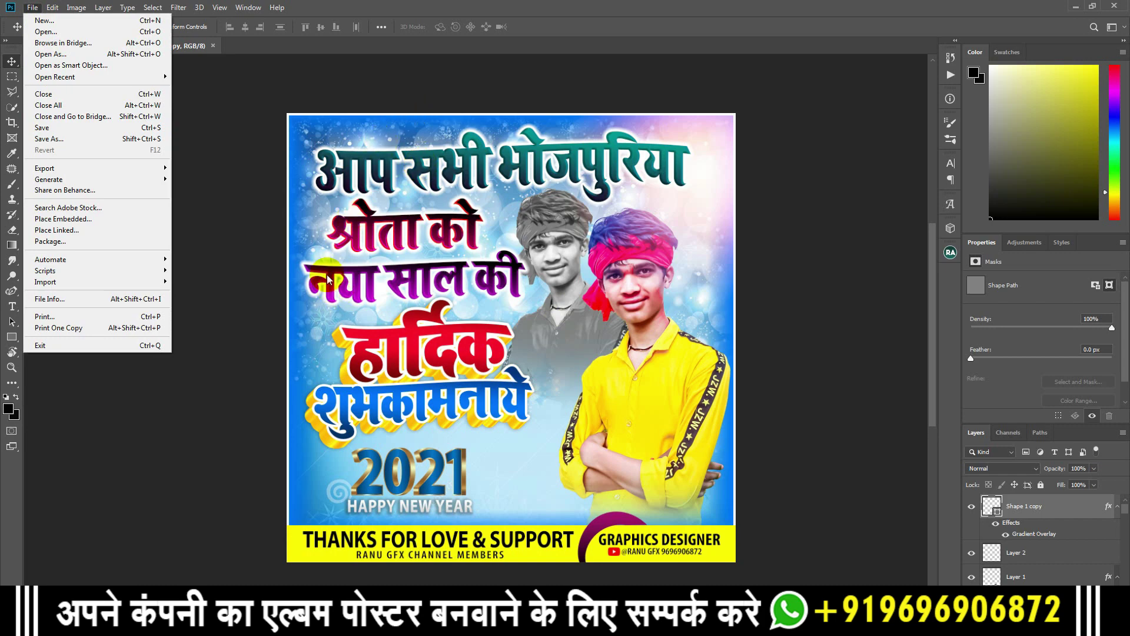
left_click(270, 199)
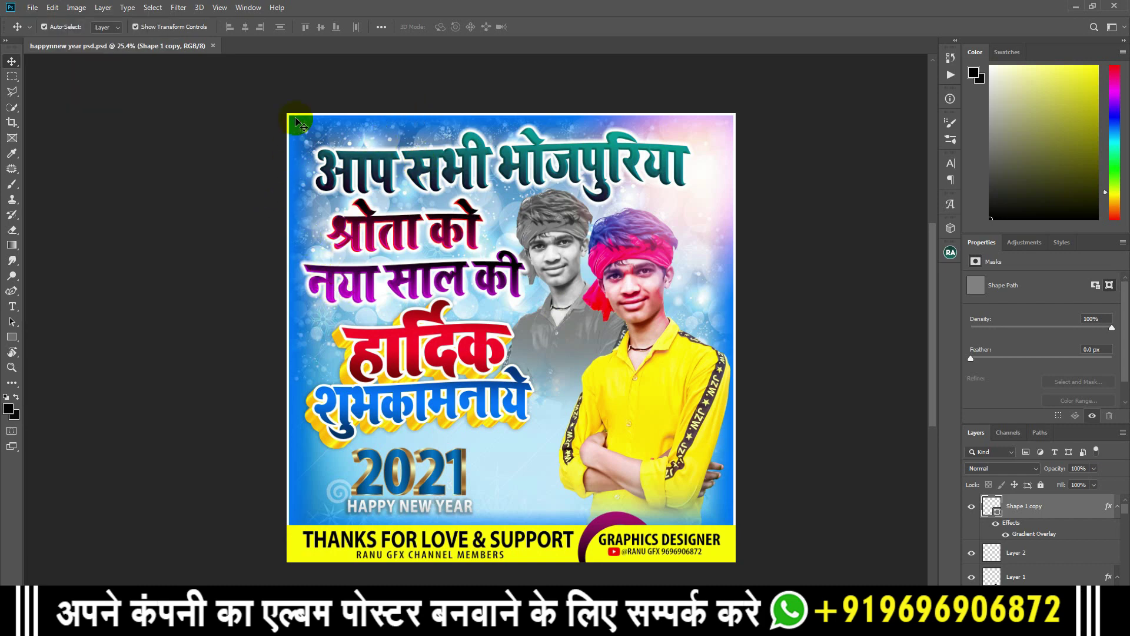
- Examine the reverted poster's greeting texts, photos and footer at different magnifications
scroll(297, 124, "down", 1)
scroll(297, 124, "up", 2)
scroll(298, 124, "down", 1)
scroll(297, 124, "up", 2)
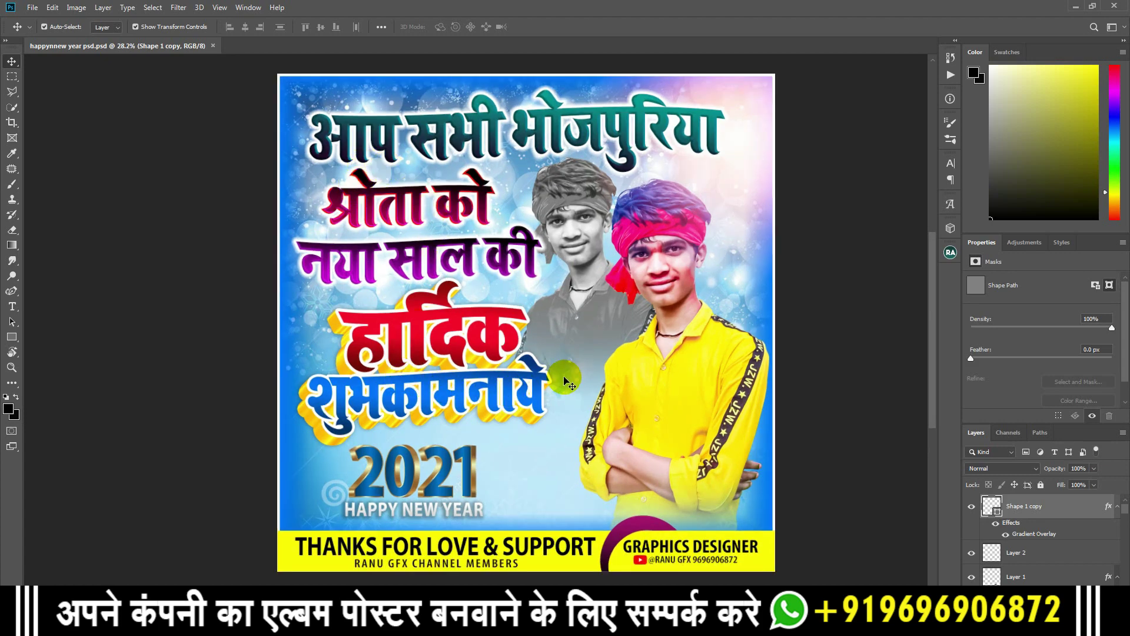
scroll(529, 388, "up", 2)
scroll(541, 235, "down", 3)
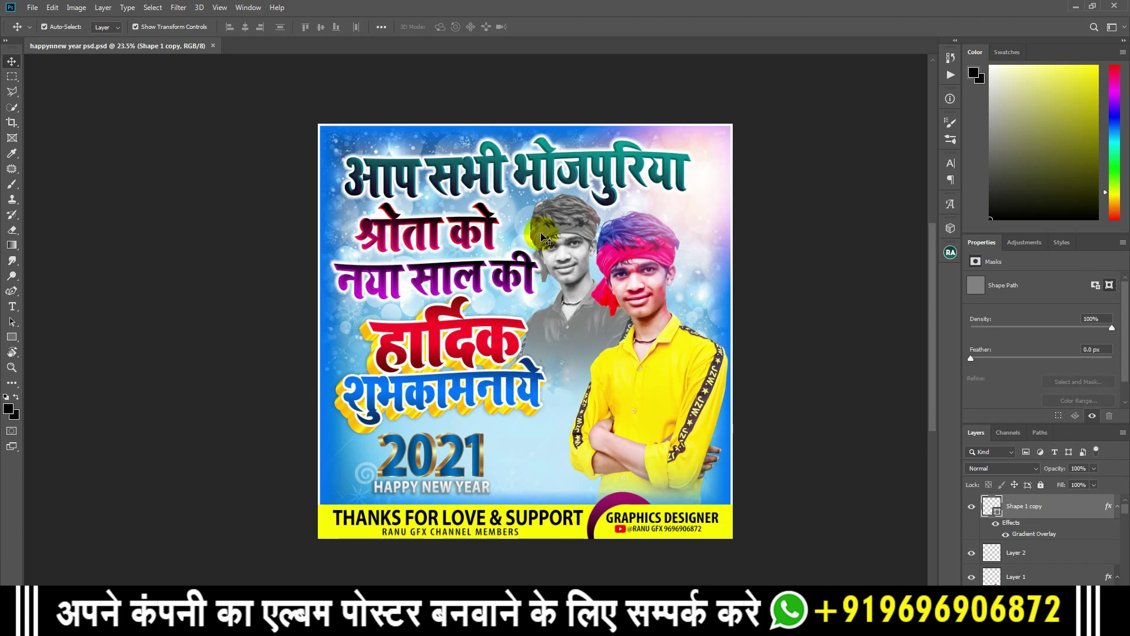
scroll(610, 233, "up", 1)
scroll(554, 347, "up", 1)
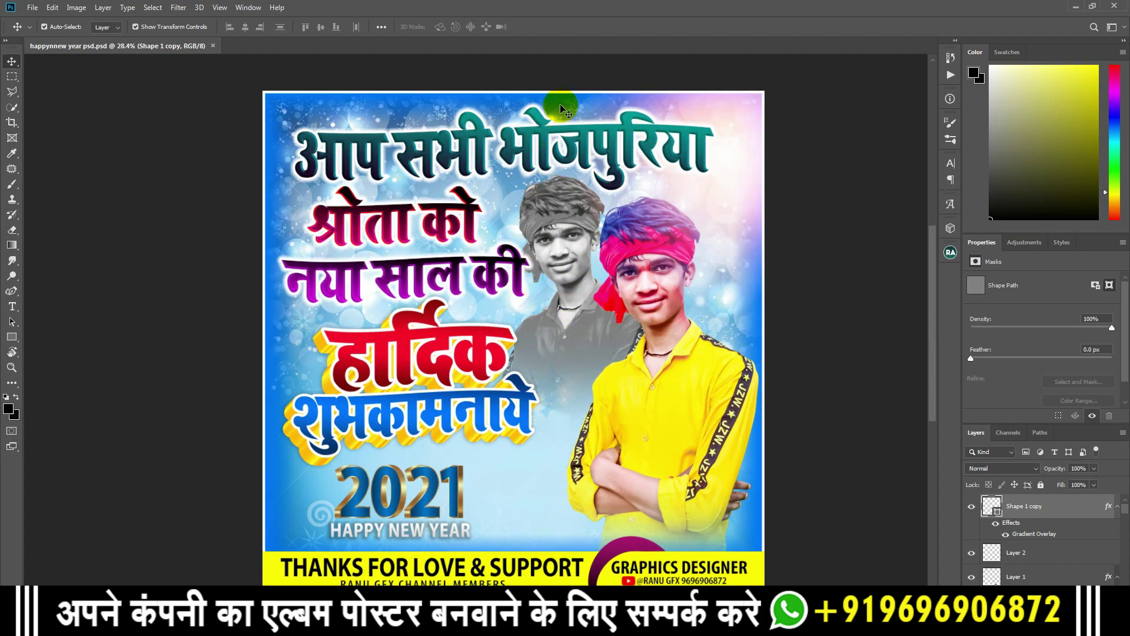
mouse_move(598, 5)
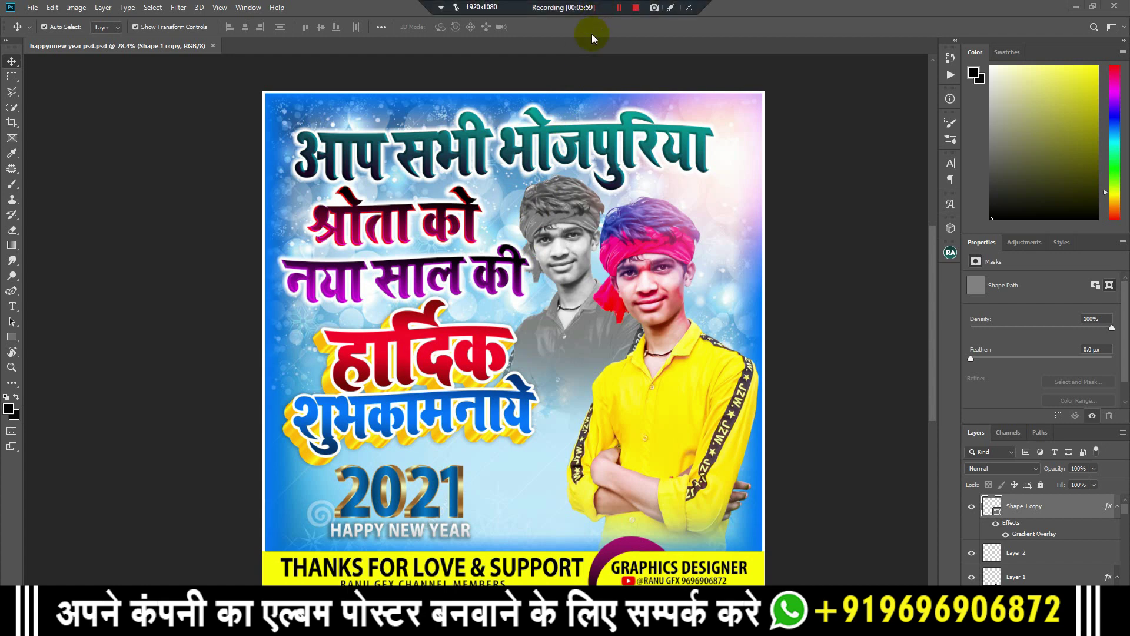